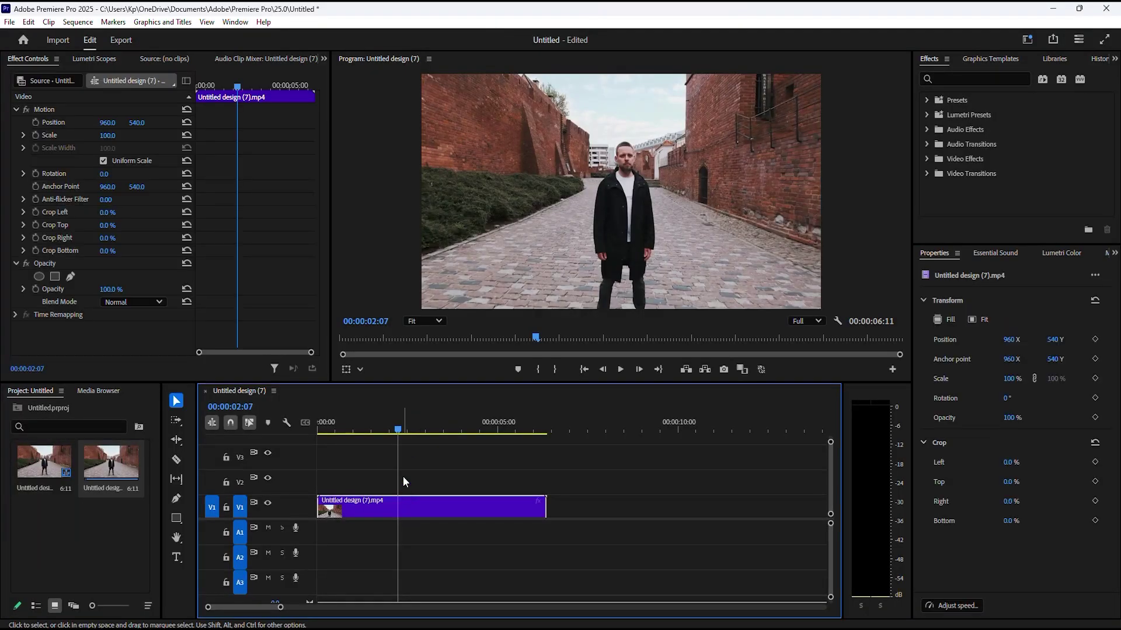
Step: Keyframe Scale and Position at the street clip's last frame, set Scale to about 200 at the start, and play it back
drag(399, 432, 344, 454)
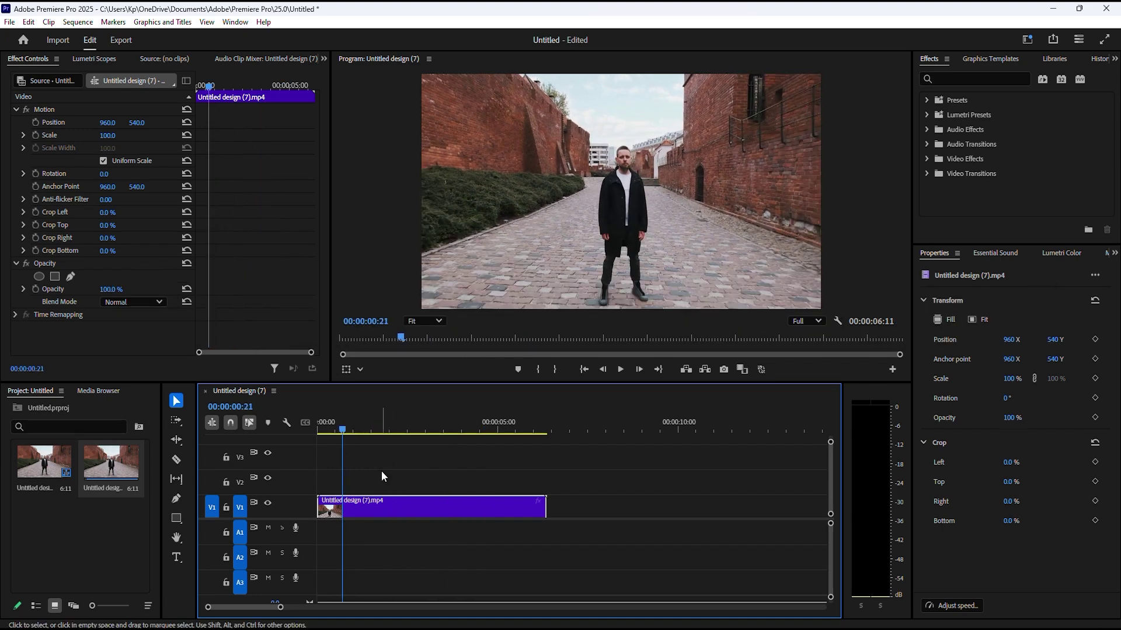
drag(345, 431, 306, 439)
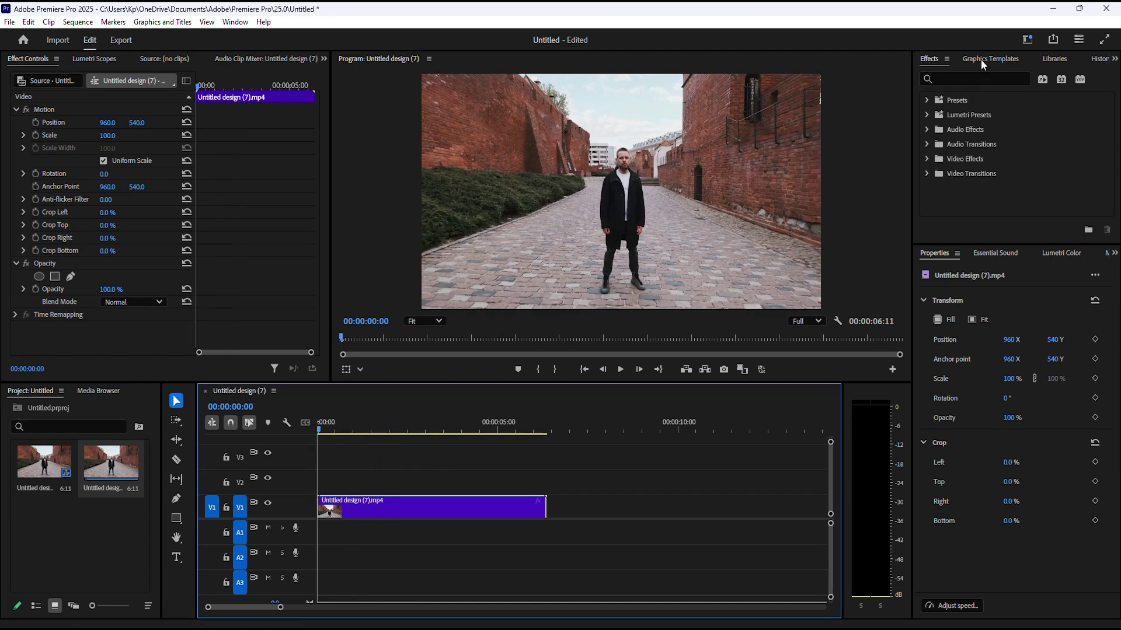
click(36, 122)
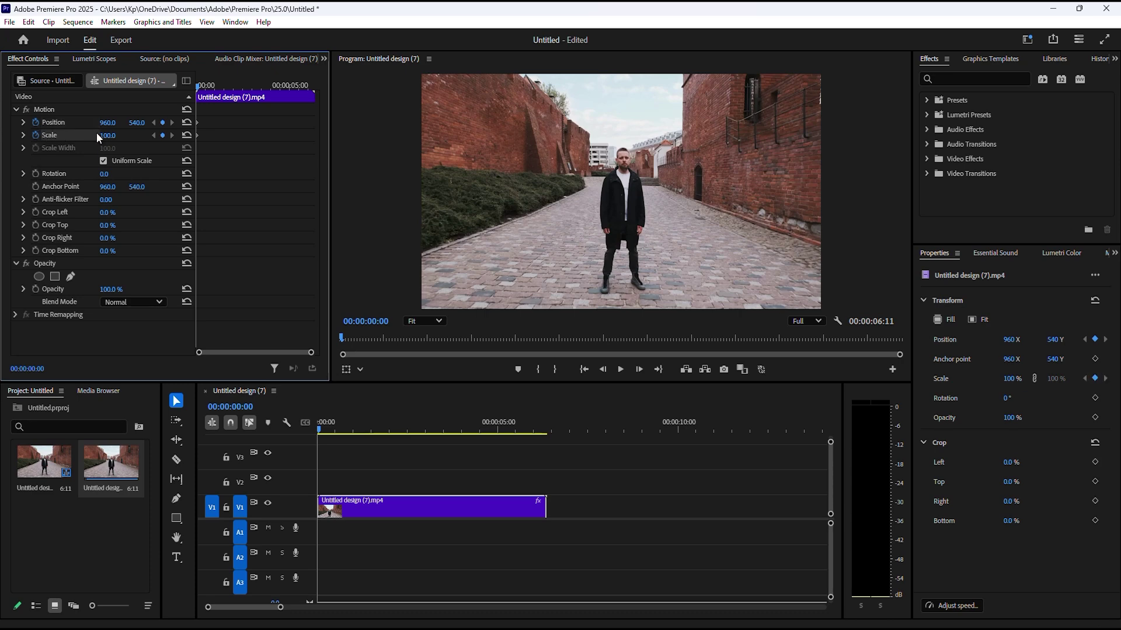
drag(211, 99, 314, 93)
click(163, 123)
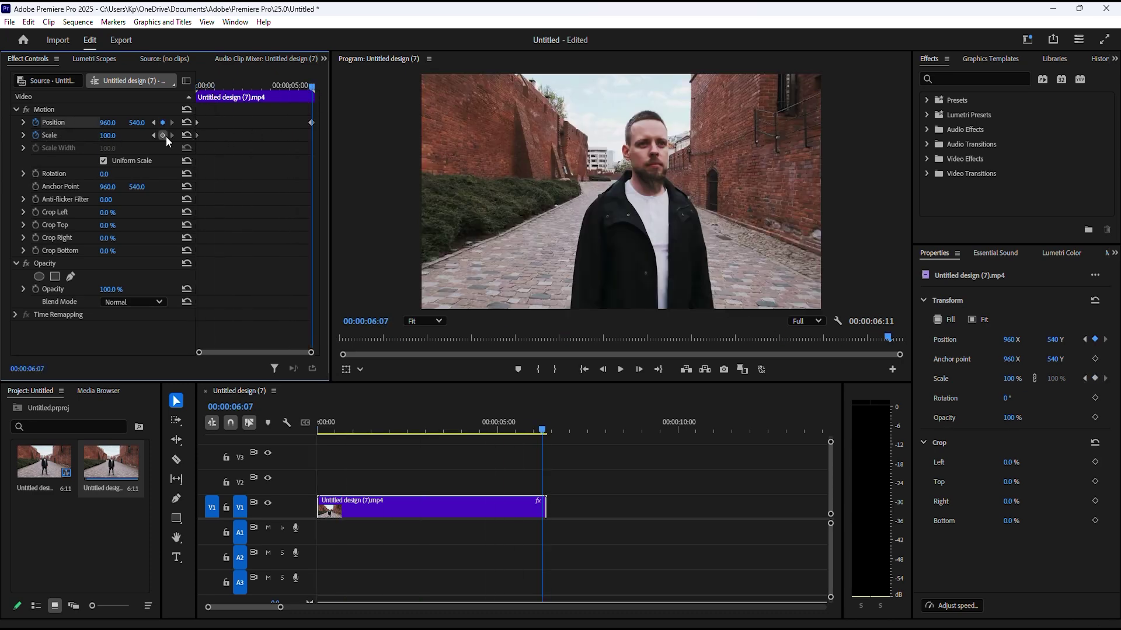
click(164, 135)
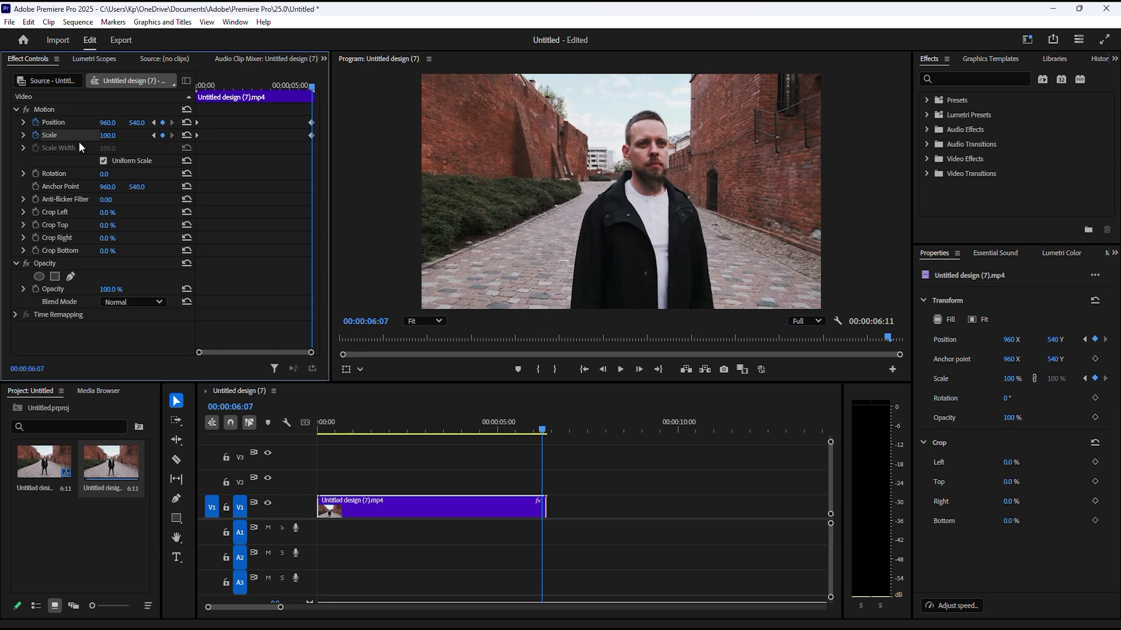
click(153, 135)
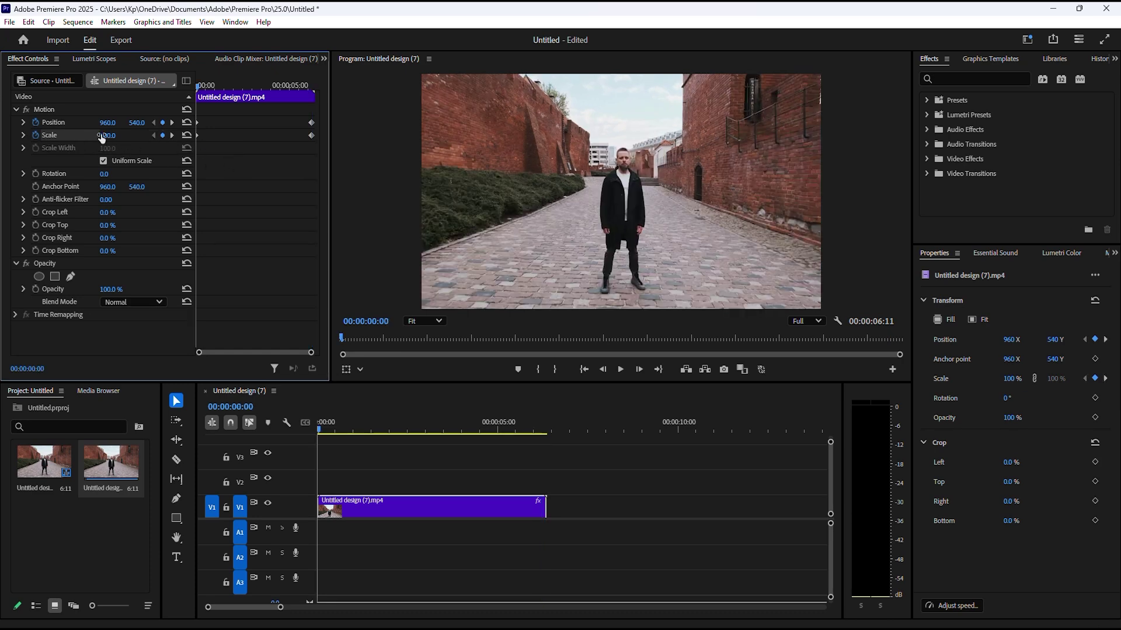
drag(102, 138, 160, 138)
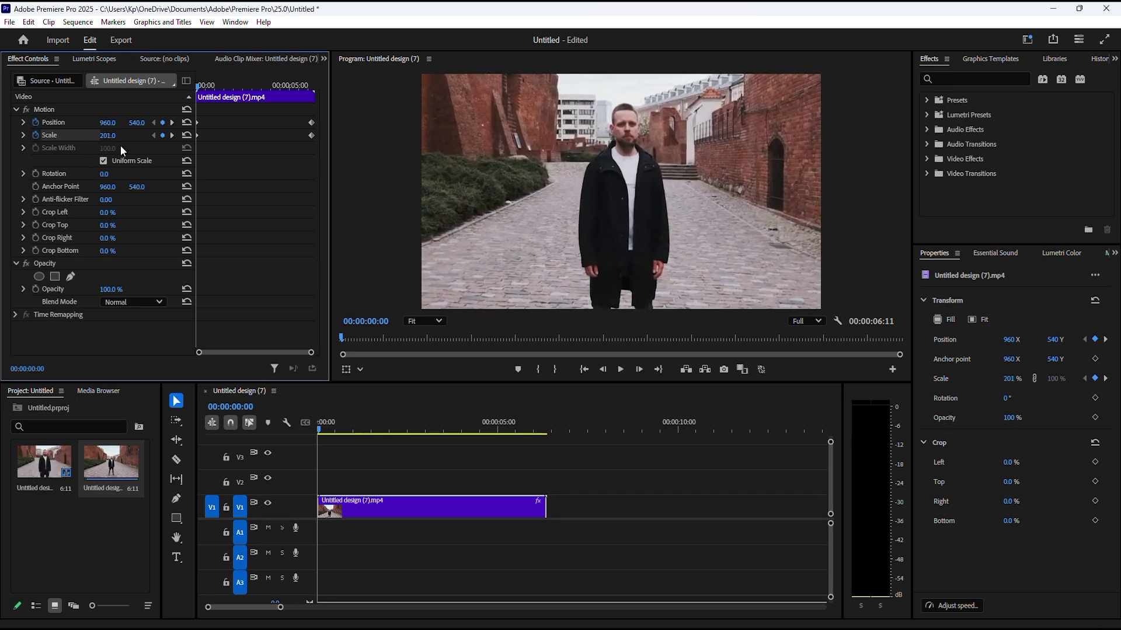
key(space)
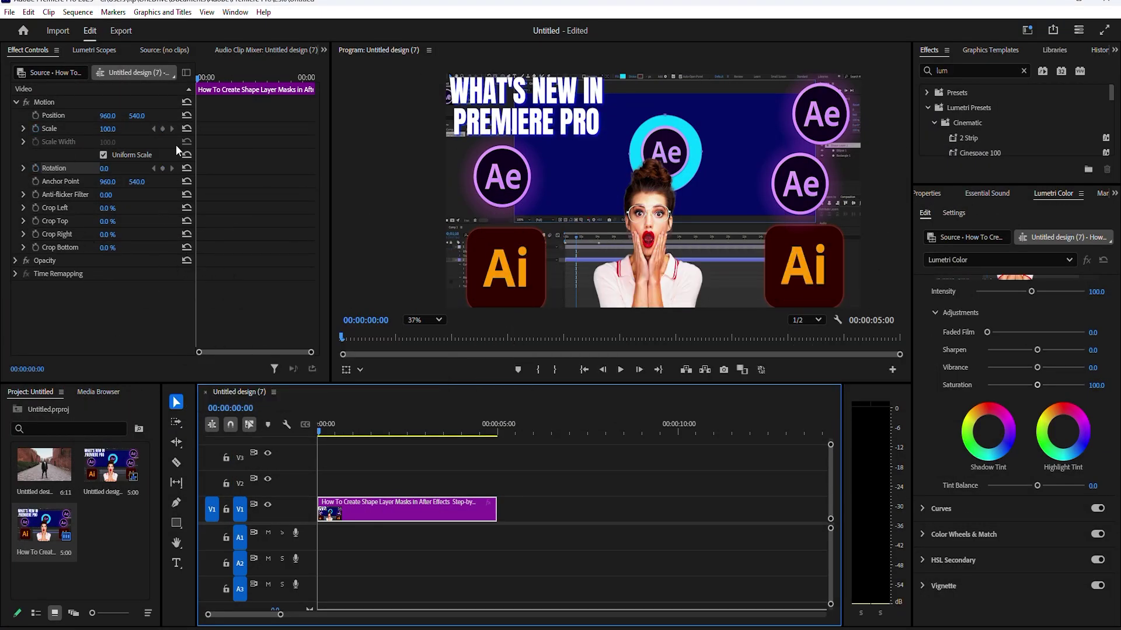
Step: Move the thumbnail clip's anchor point onto the woman's face
click(172, 218)
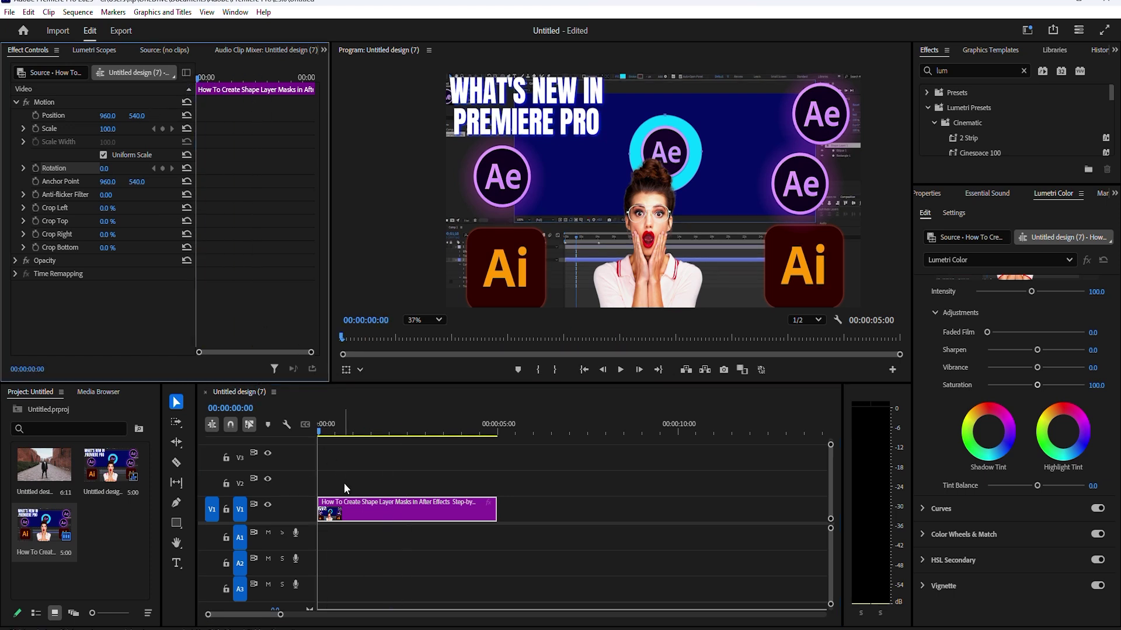
click(690, 179)
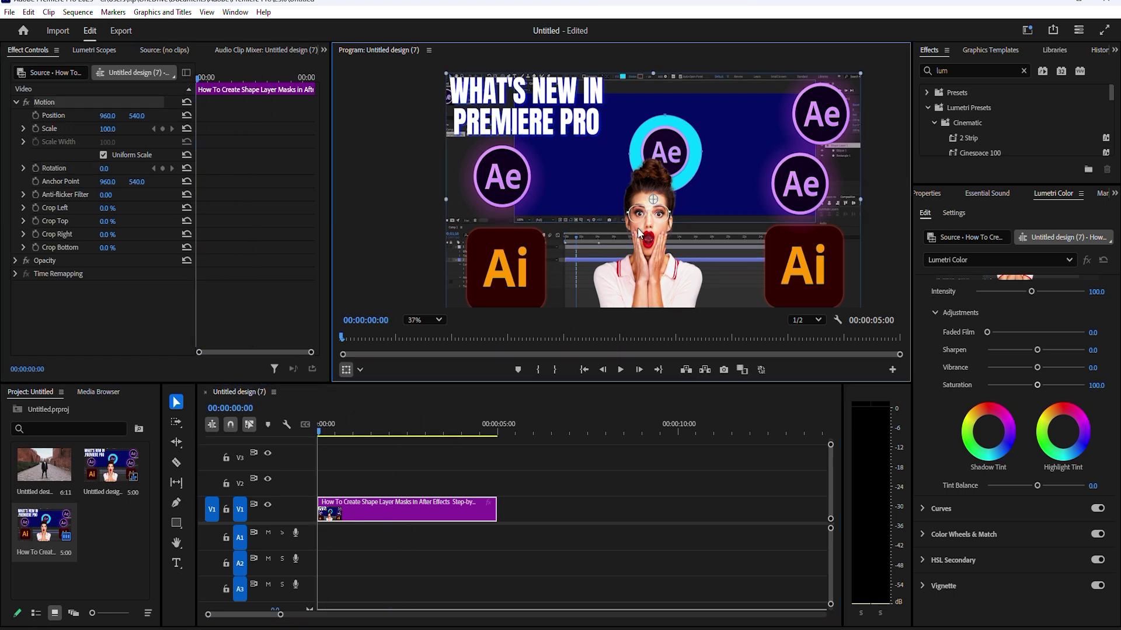
drag(653, 200, 649, 214)
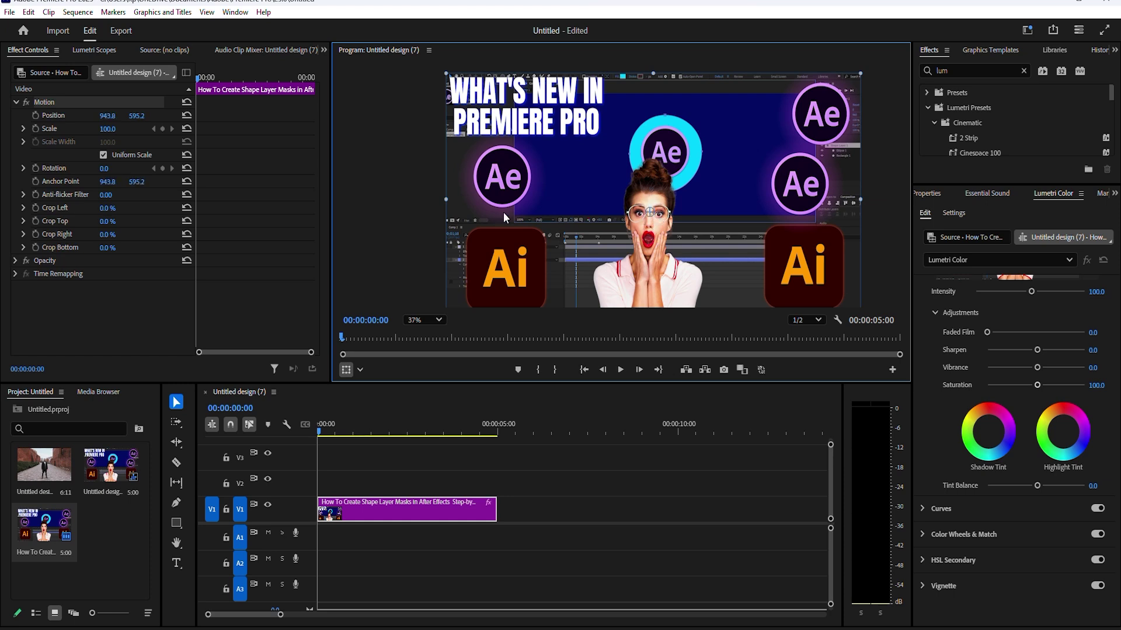
Step: Keyframe Scale and Rotation at the start, then set Scale to 140 at frame 6
click(35, 128)
click(35, 168)
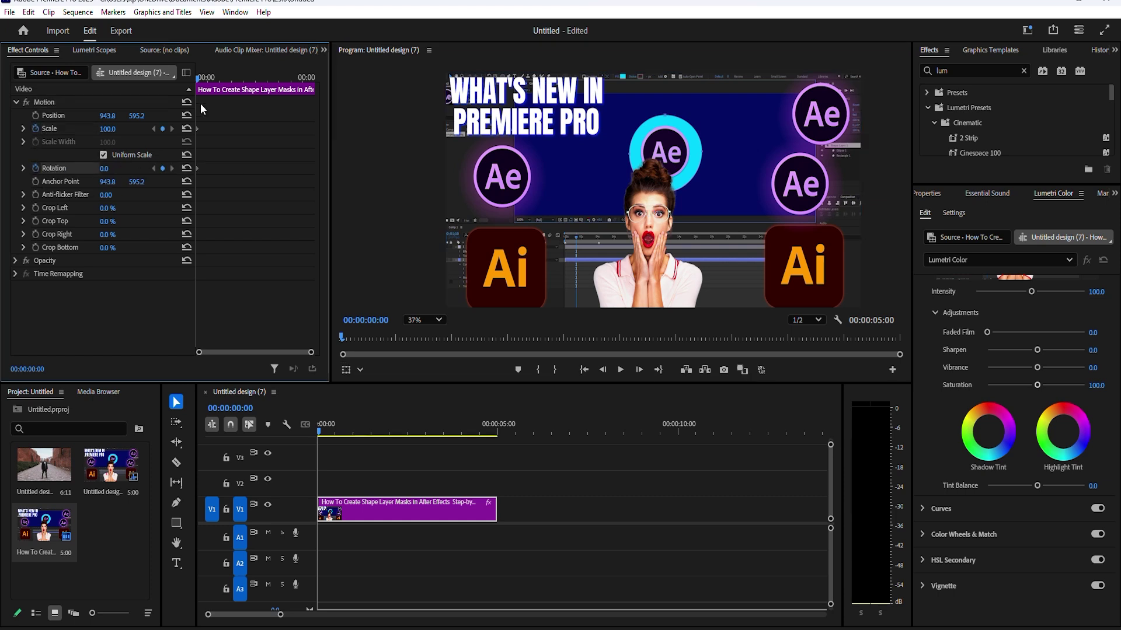
key(Right)
key(Right)
key(Right)
key(Right)
key(Right)
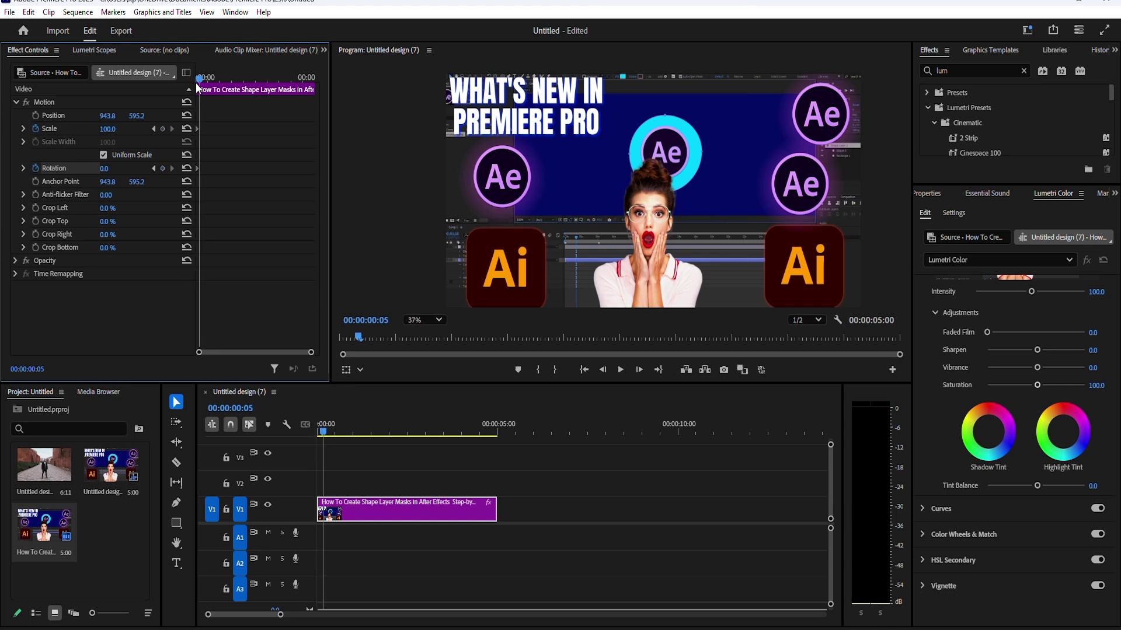
key(Right)
click(106, 129)
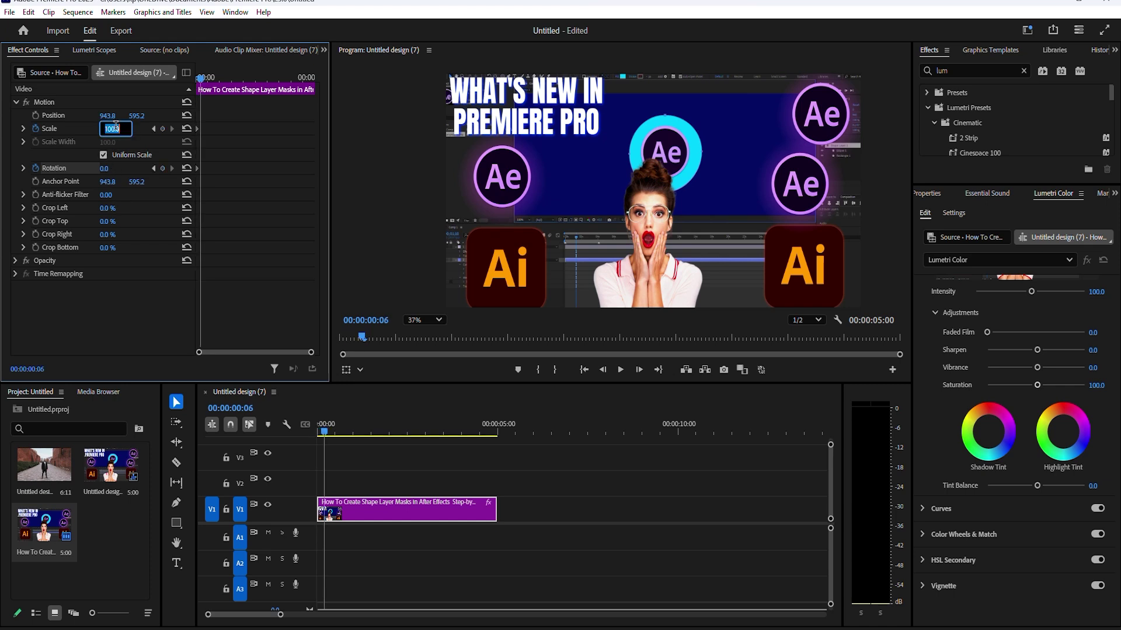
text(140)
key(Return)
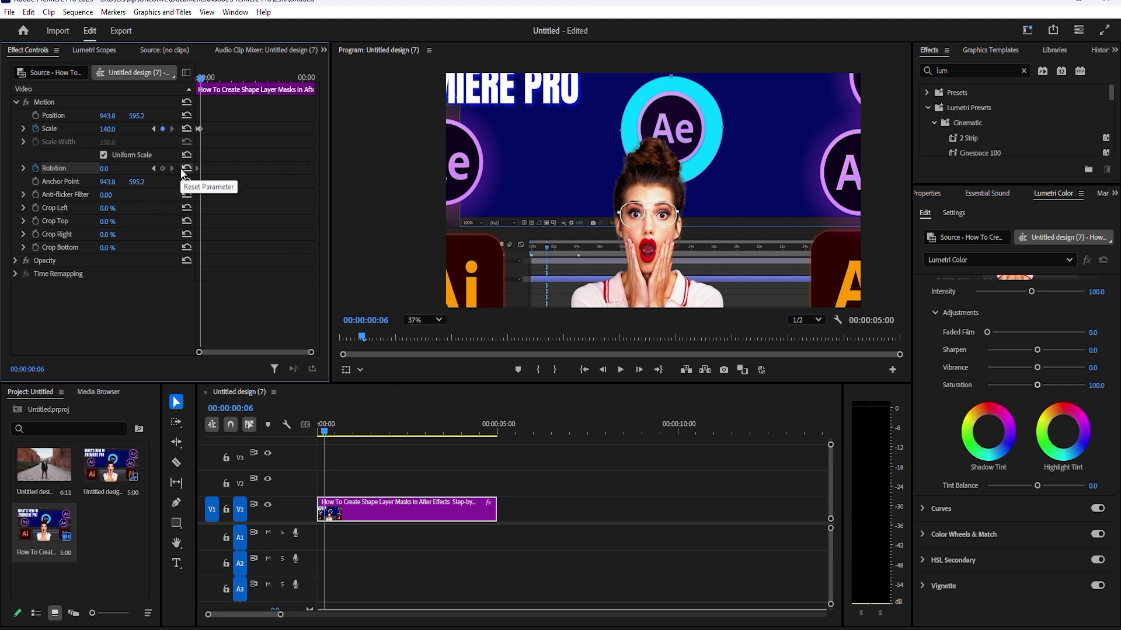
Step: Return to the clip start and pick the free-draw Bezier mask under Lumetri Color
key(Home)
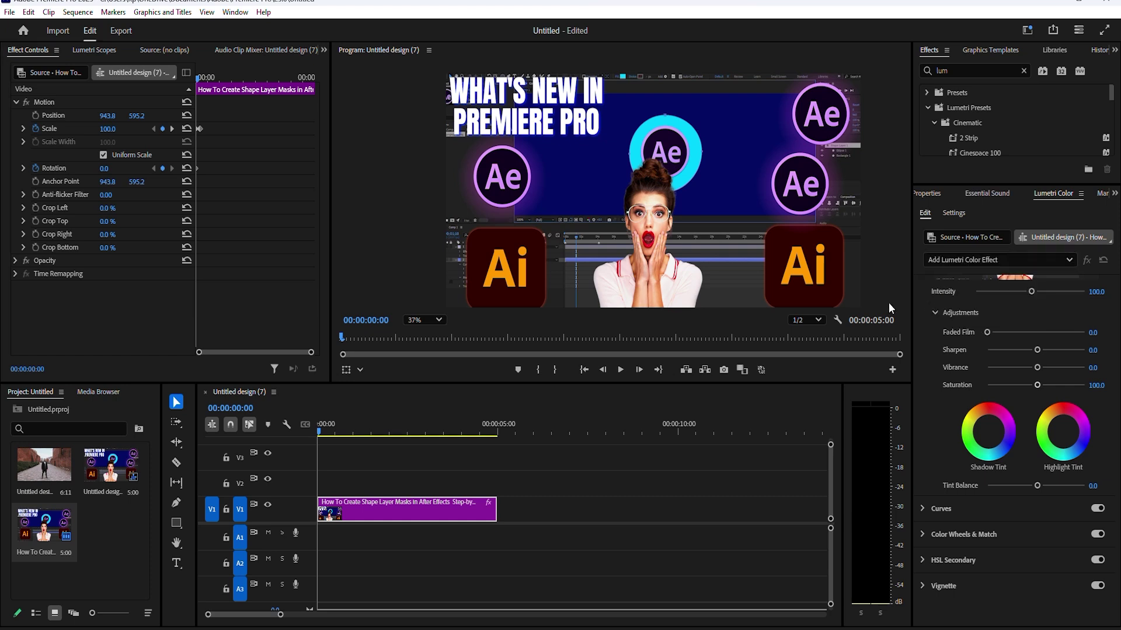
scroll(117, 300, down, 2)
click(42, 237)
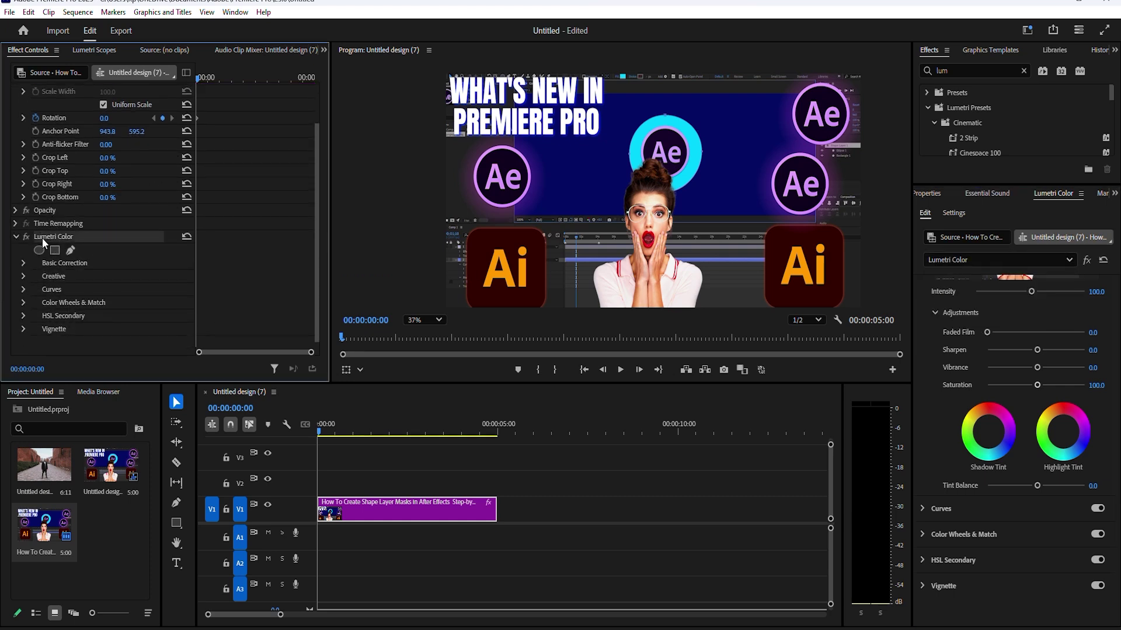
click(68, 251)
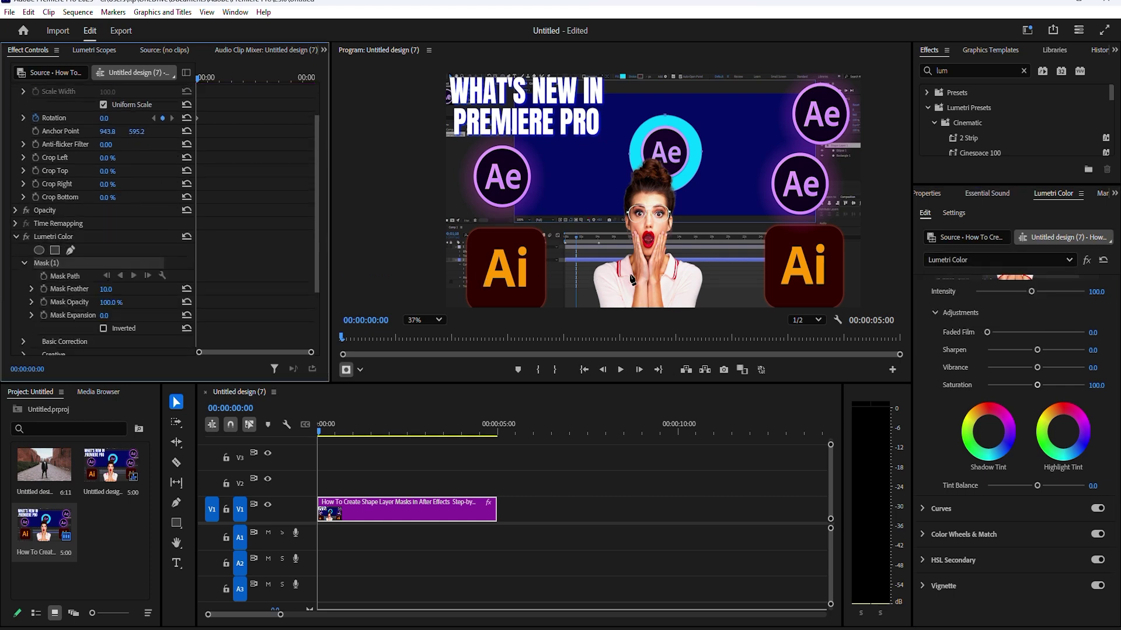
Step: Trace the mask around the woman, up her left side, over the hair bun, down to her shoulder and closed
click(591, 307)
click(586, 288)
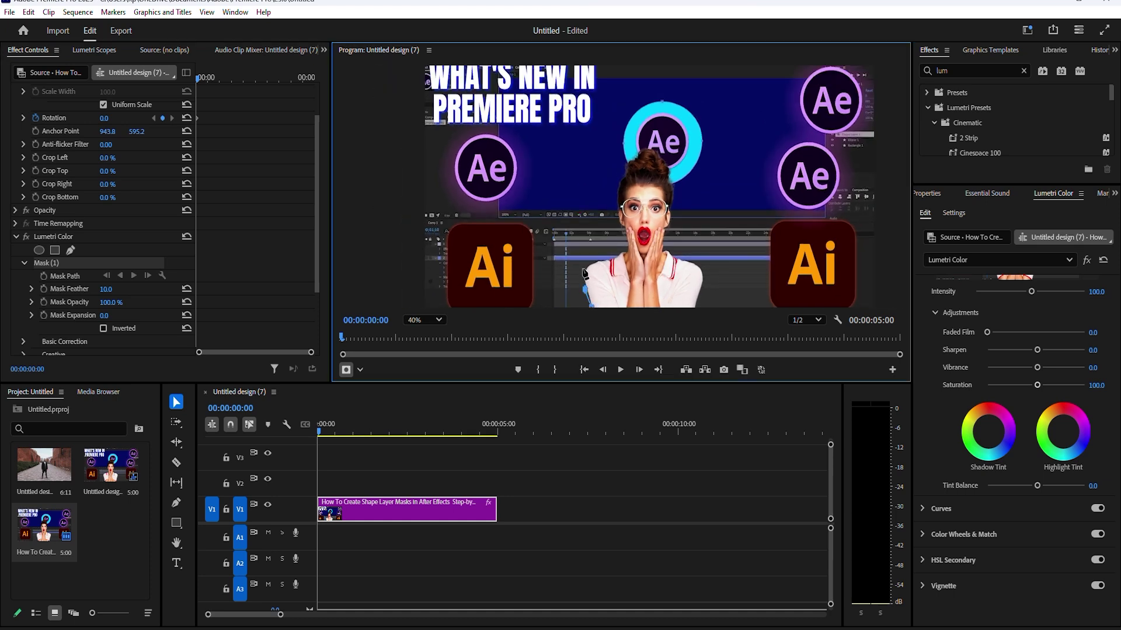
click(583, 269)
click(609, 254)
click(623, 250)
click(613, 209)
click(618, 193)
click(621, 171)
click(638, 151)
click(665, 156)
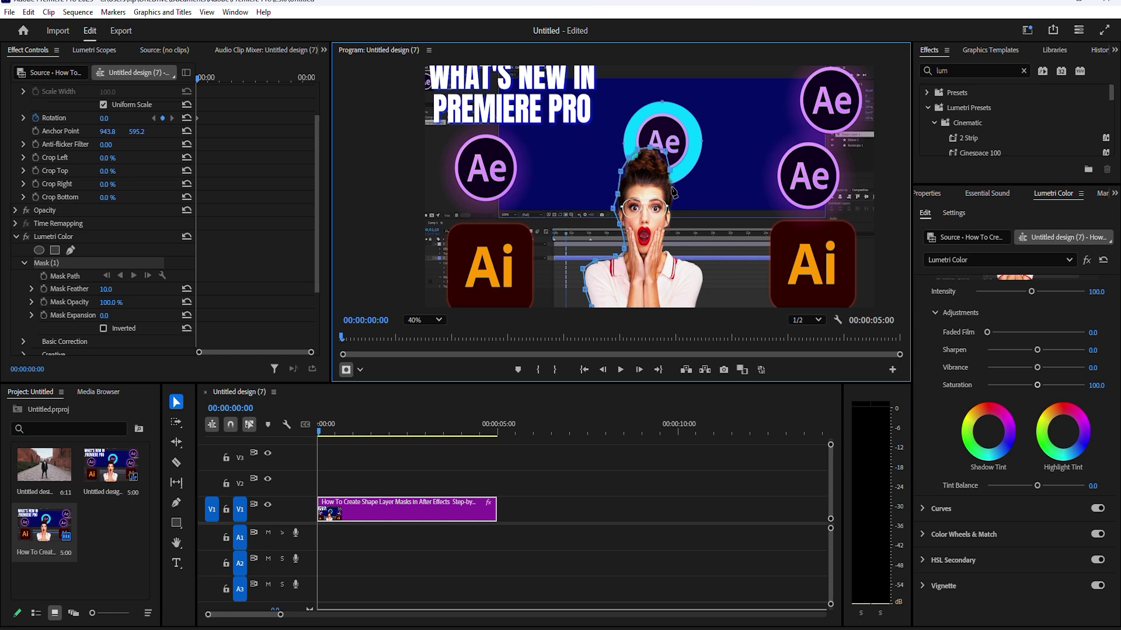
click(673, 189)
click(672, 222)
click(677, 250)
click(698, 263)
click(705, 282)
click(699, 302)
click(592, 306)
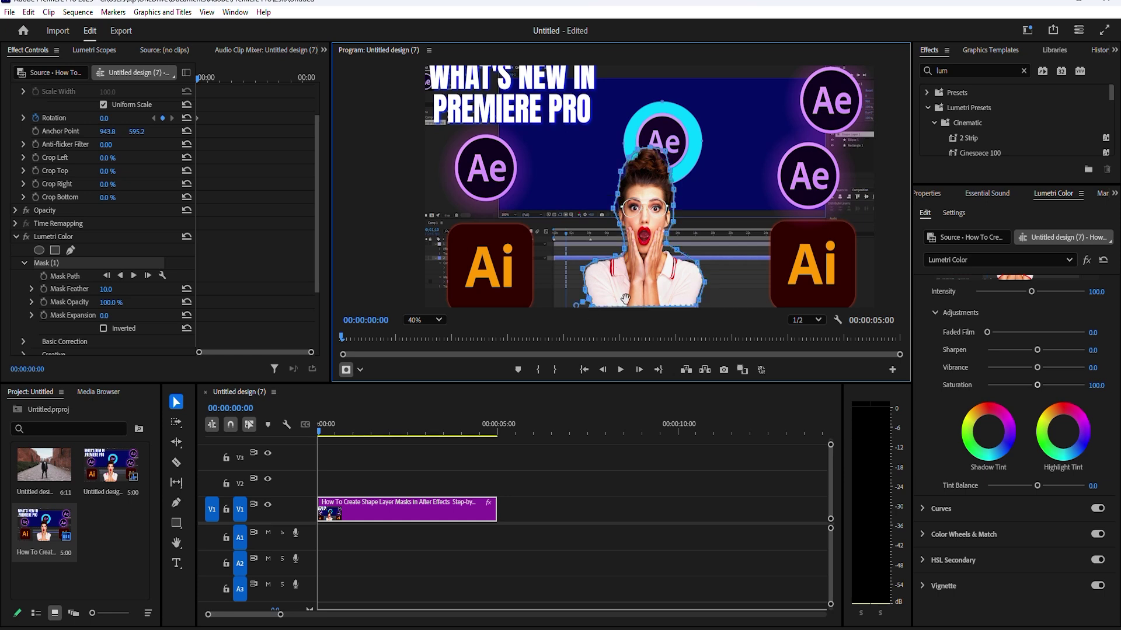
Step: Invert Mask (1) so it affects the background, and expand Basic Correction
scroll(157, 299, down, 1)
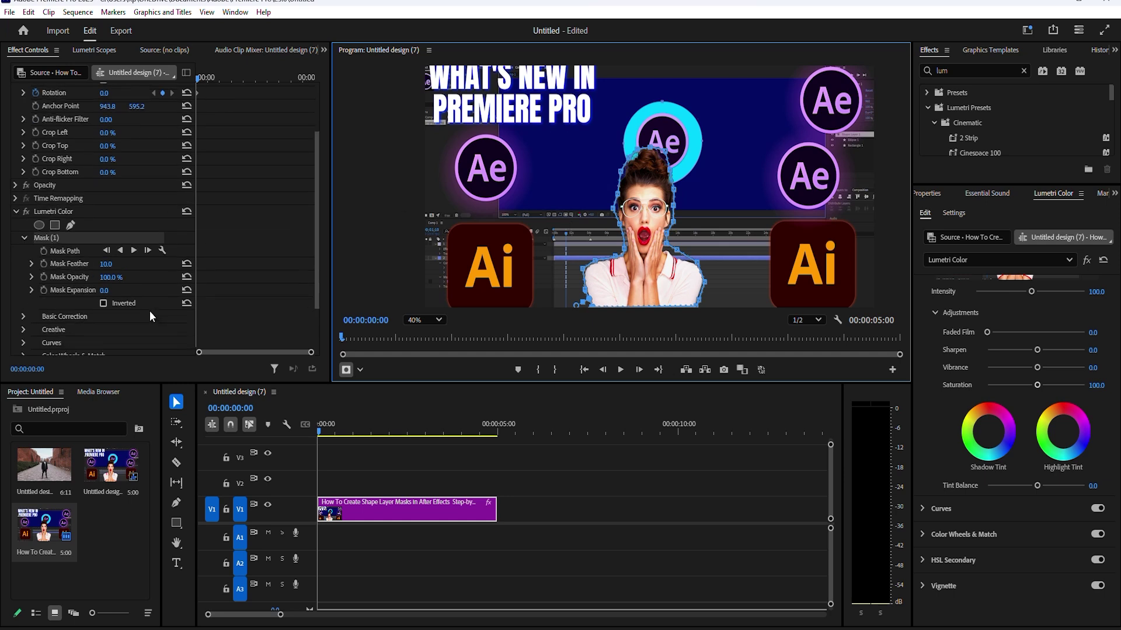
click(103, 304)
scroll(206, 295, down, 2)
click(61, 279)
scroll(57, 314, down, 3)
Step: Keyframe Saturation at 0 on frame 6 and 100 on frame 0, then check frame 7
key(space)
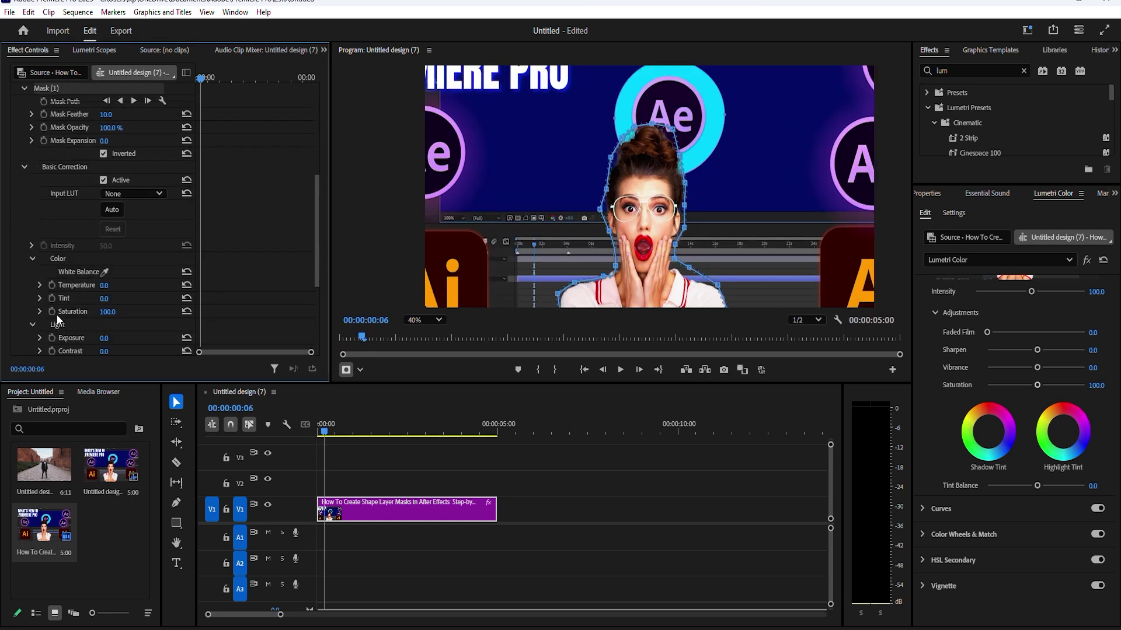
scroll(53, 314, down, 1)
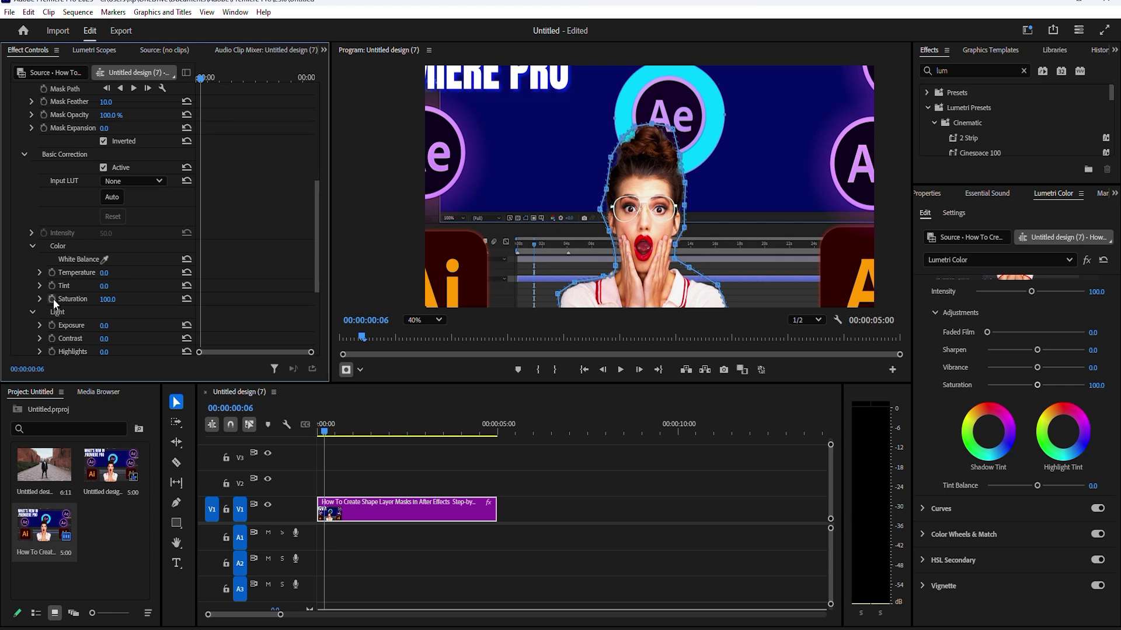
click(52, 299)
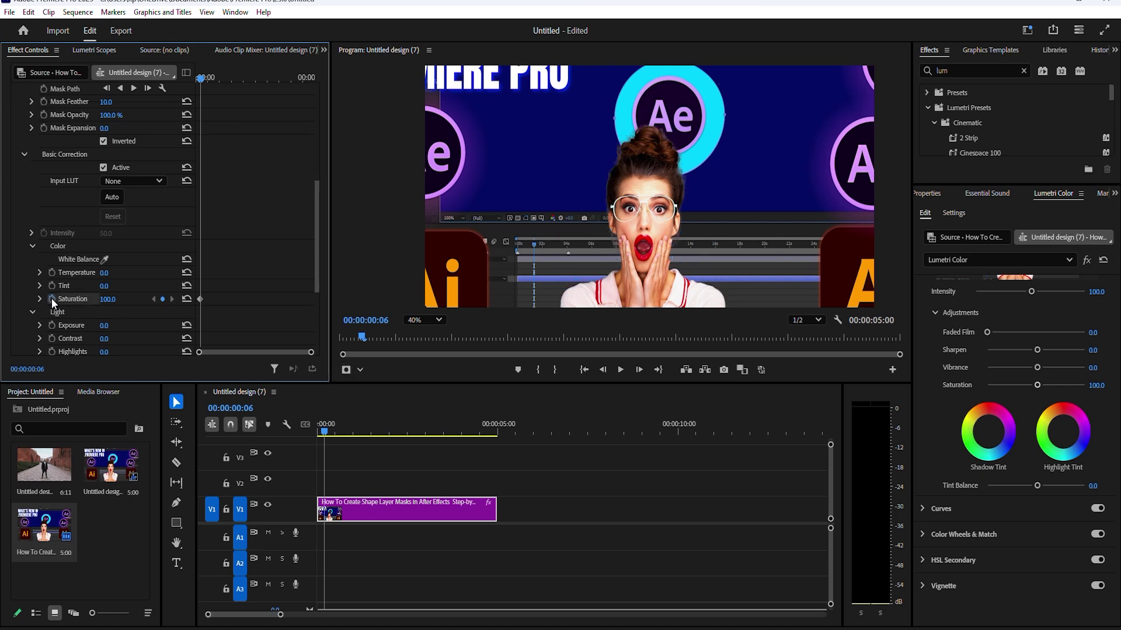
drag(107, 299, 64, 299)
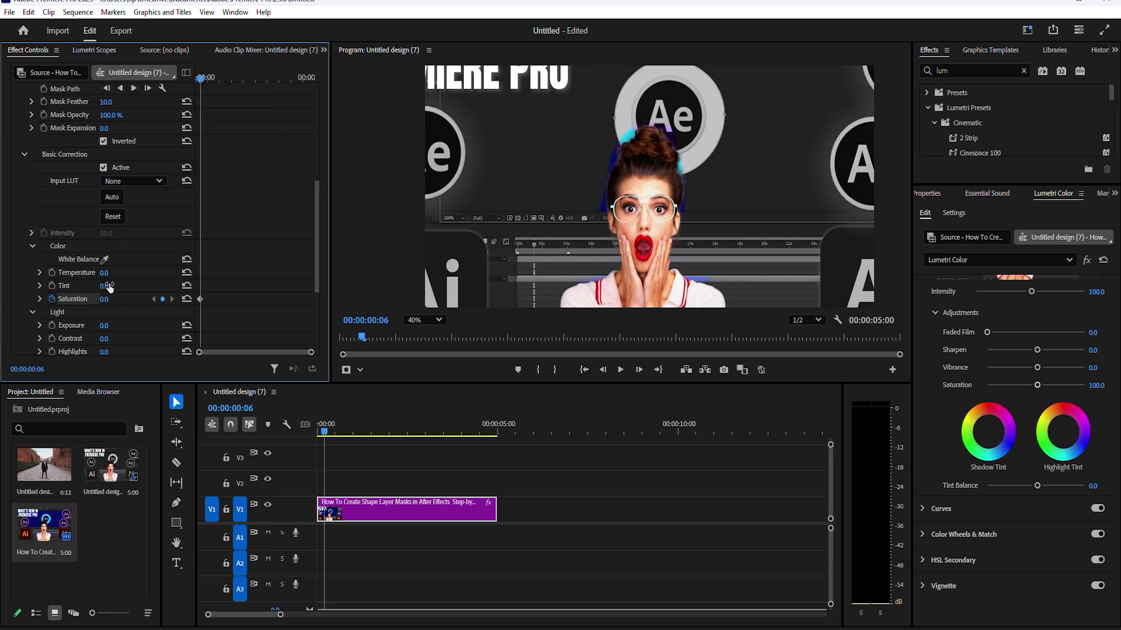
click(197, 83)
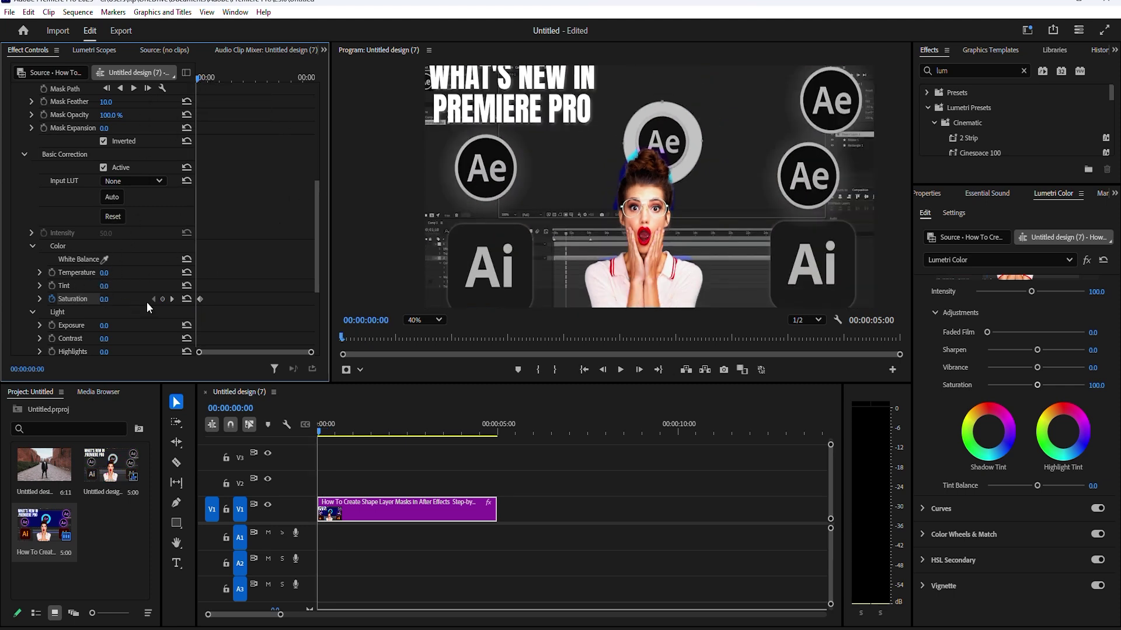
click(186, 299)
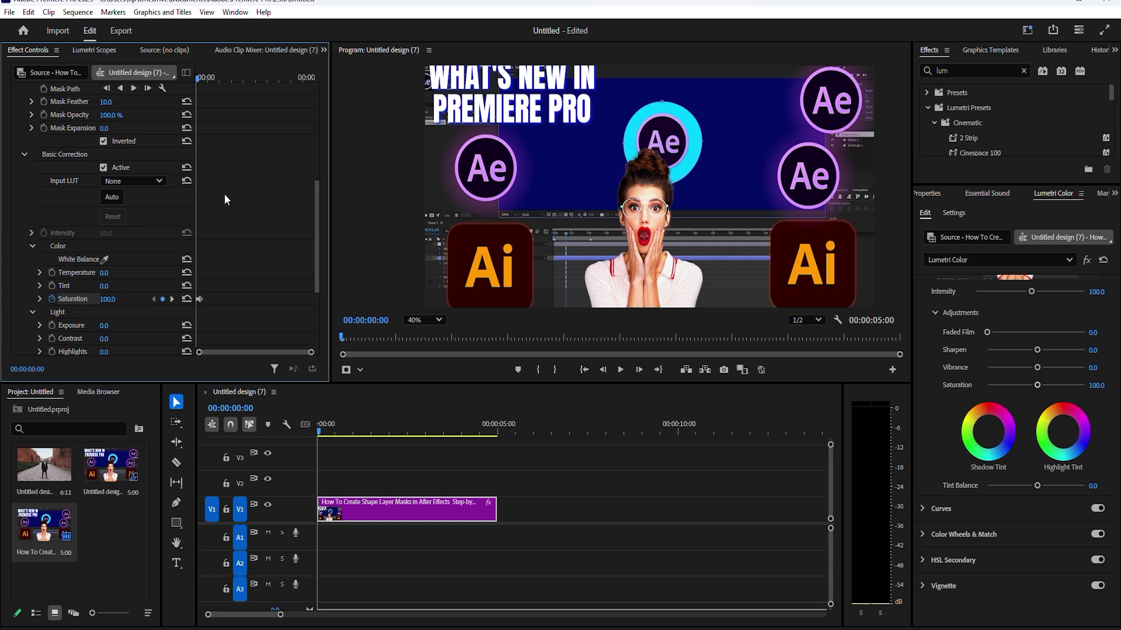
drag(309, 356, 276, 353)
click(205, 83)
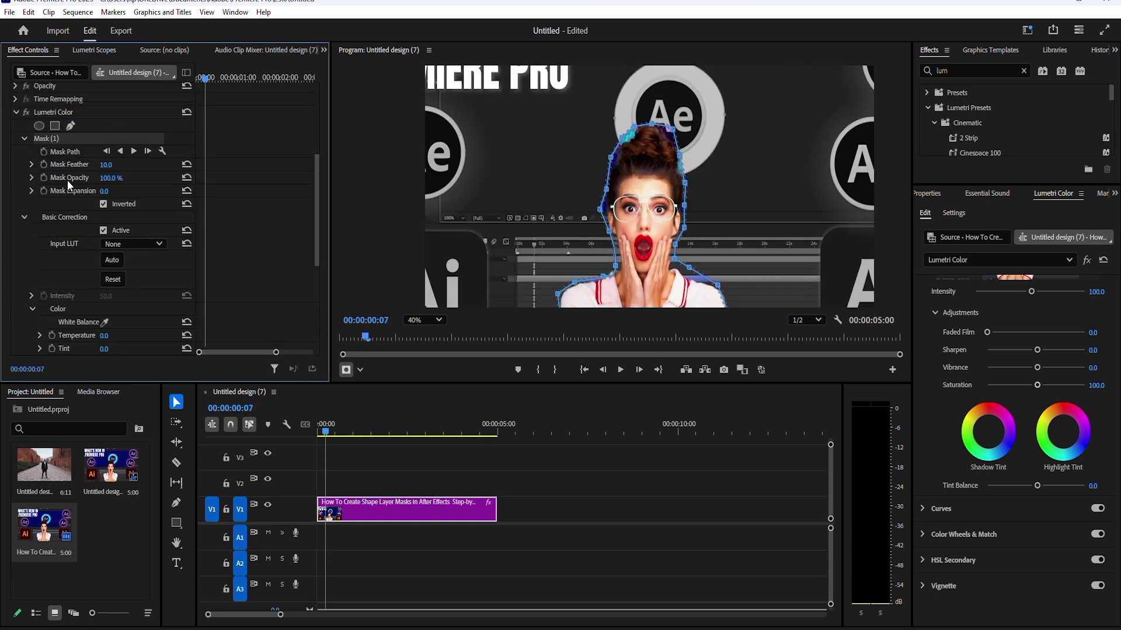
Step: Set the mask feather to 100 and mask expansion to -15
click(113, 164)
text(100)
key(Return)
click(115, 191)
text(-15)
key(Return)
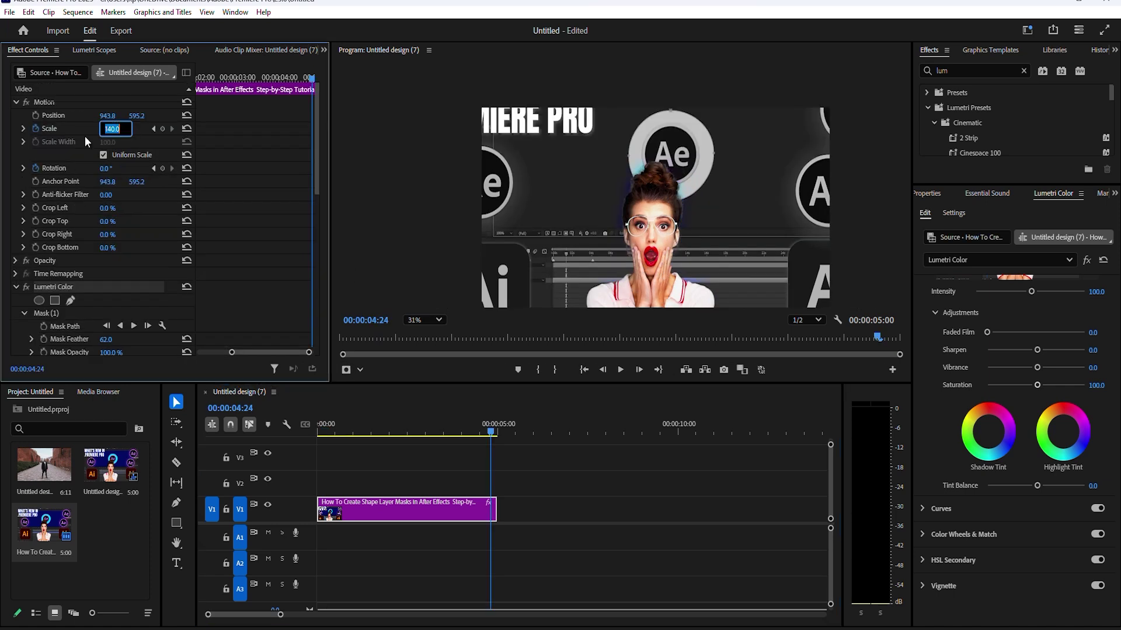
Step: Commit a Rotation value as a keyframe at 4:24, then return to the sequence start
click(109, 168)
key(Return)
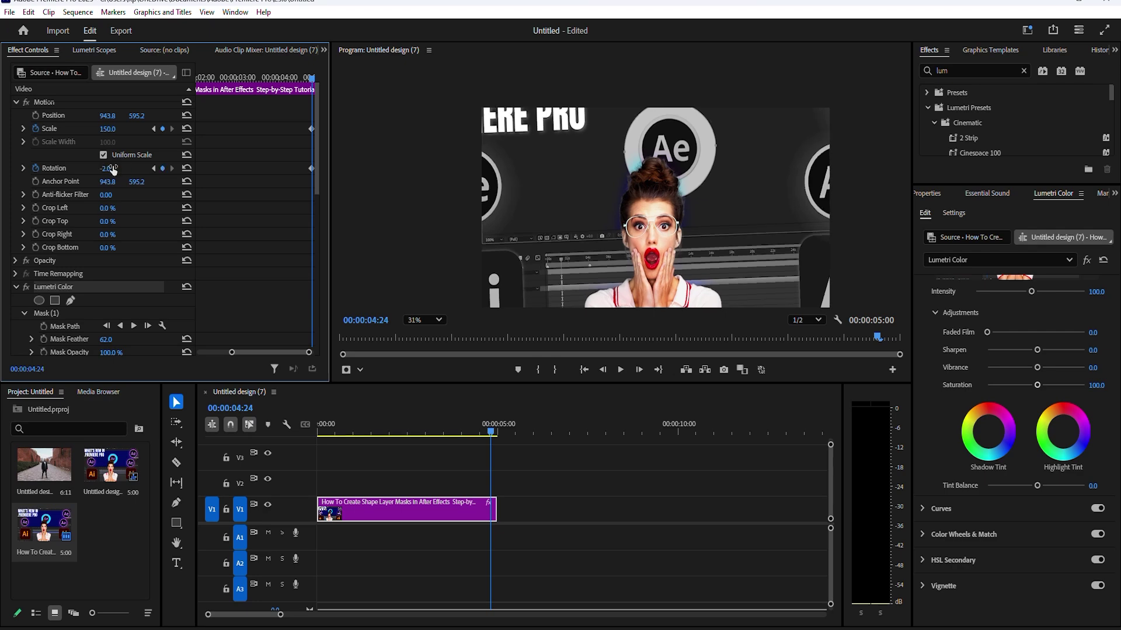
click(223, 435)
key(Home)
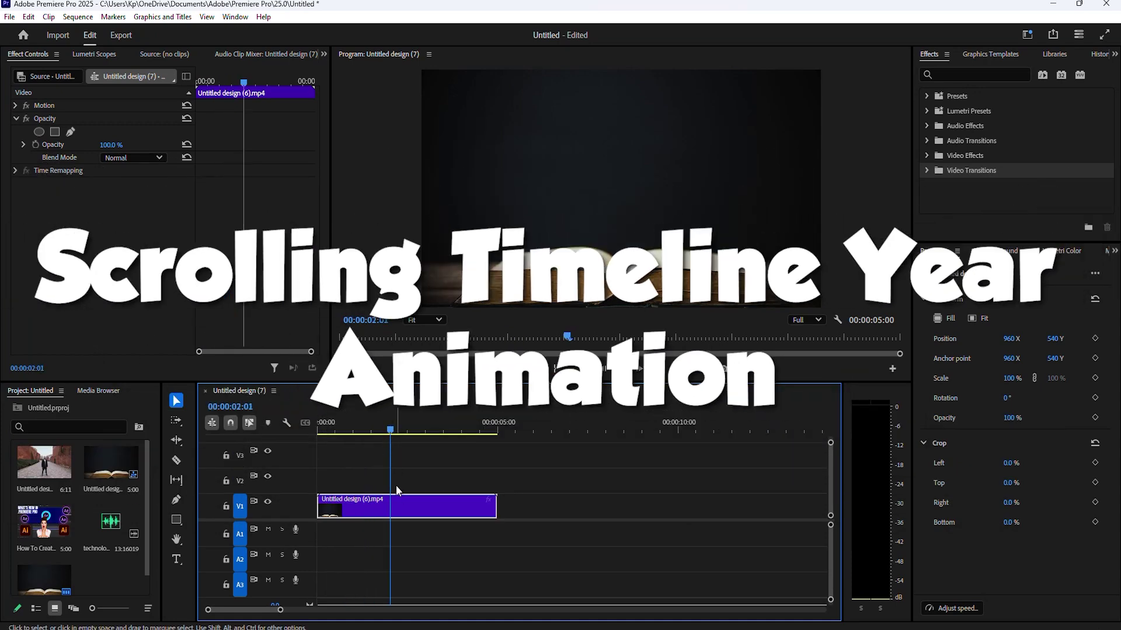
Step: Paste the row of years as a new title, centre it vertically, and shift it left so 2010 2011 shows
key(Home)
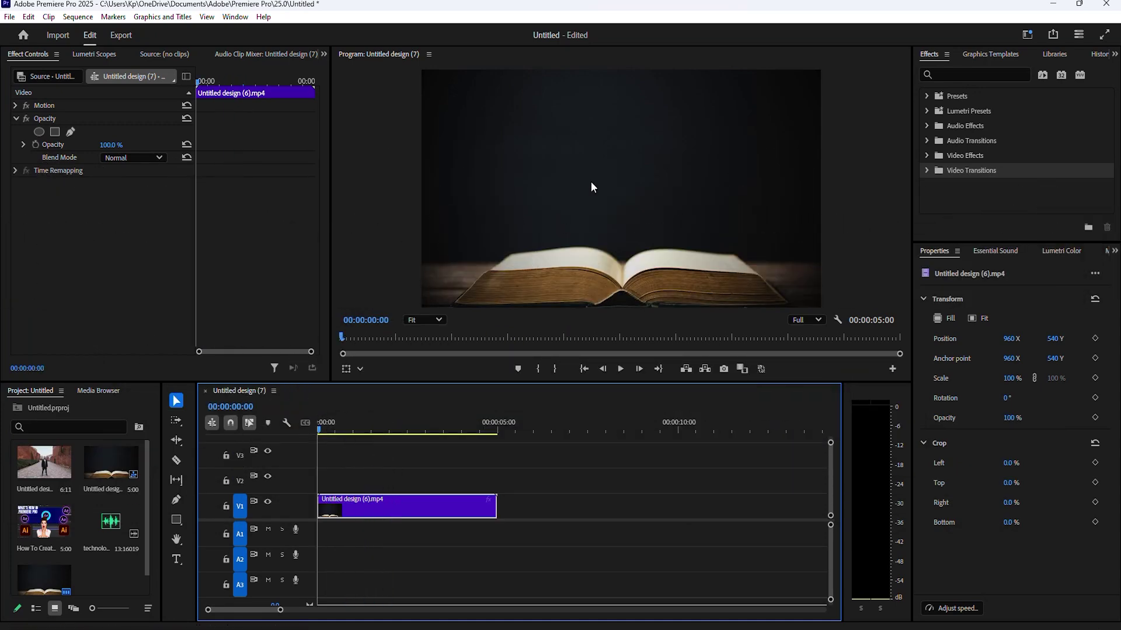
key(t)
click(579, 179)
key(ctrl+v)
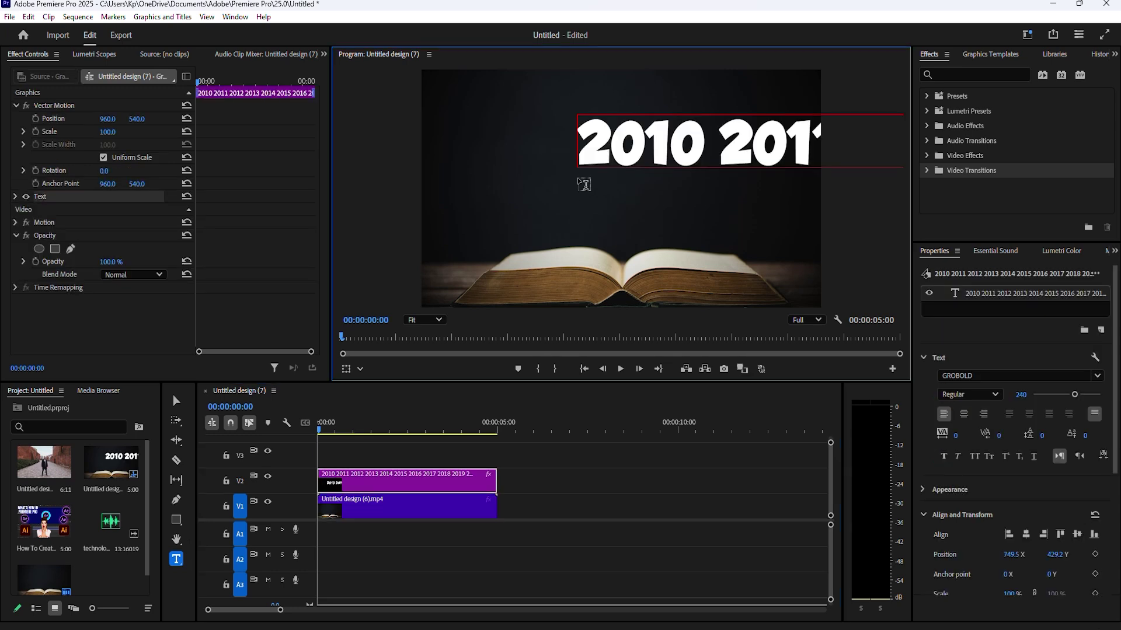
click(175, 400)
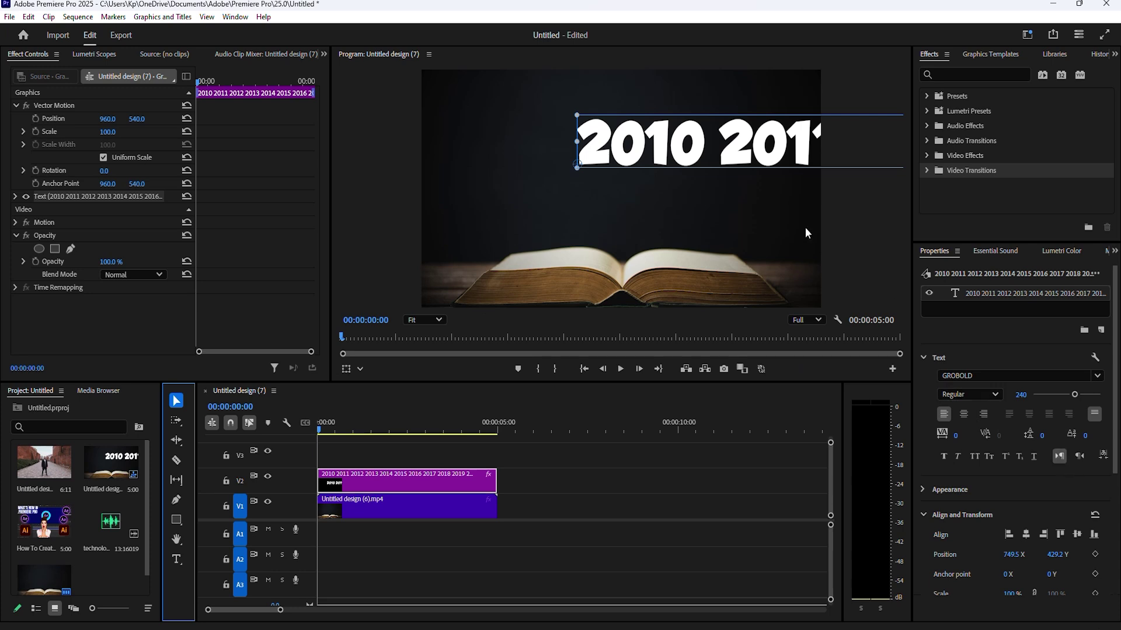
click(1076, 534)
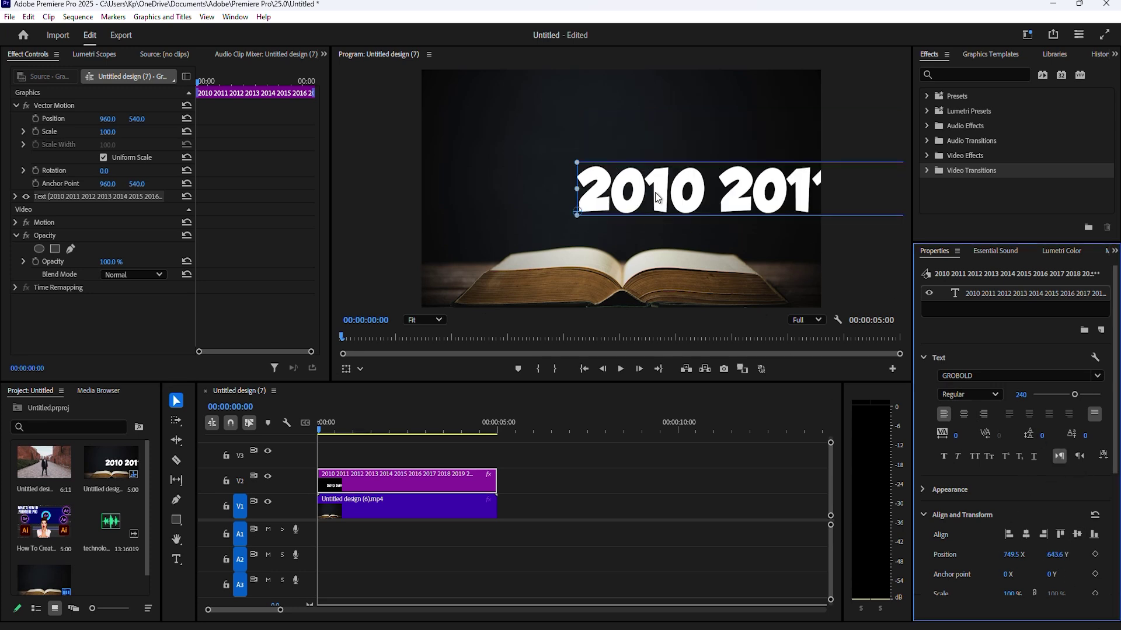
drag(671, 196, 647, 196)
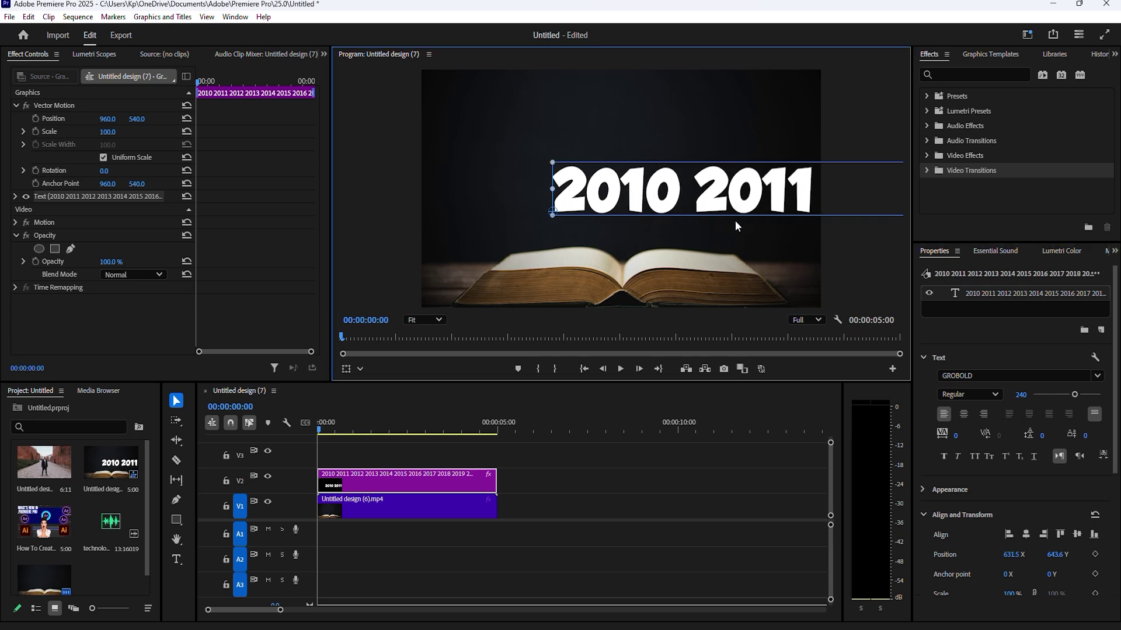
click(382, 484)
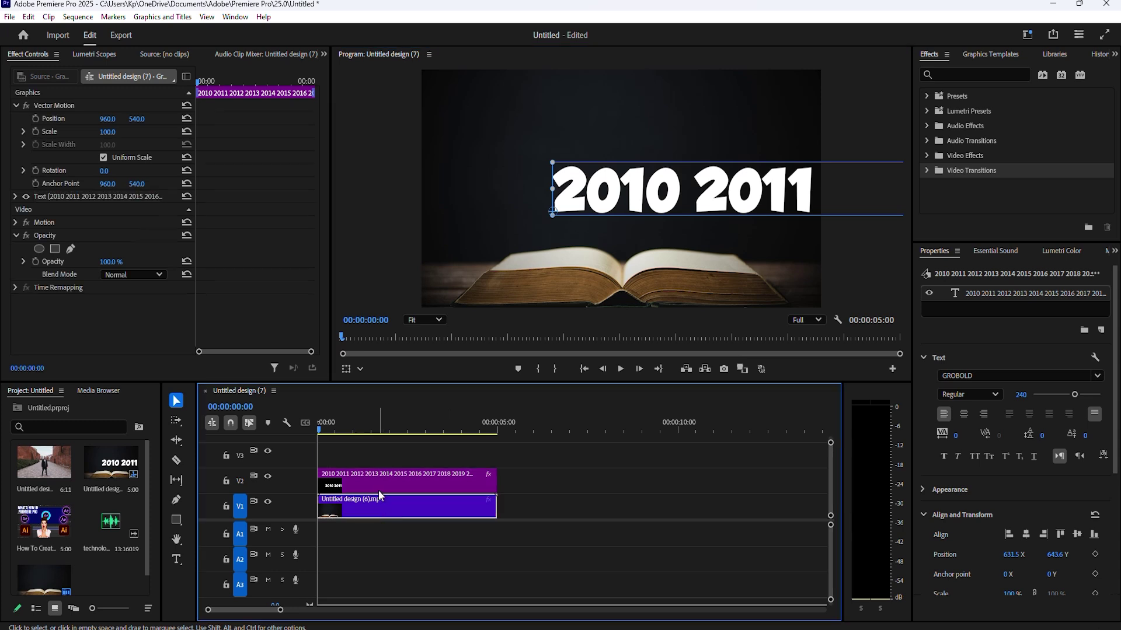
Step: Apply Gaussian Blur to the year title and slide its Position left until 2023 2024 shows at 3:02
click(953, 74)
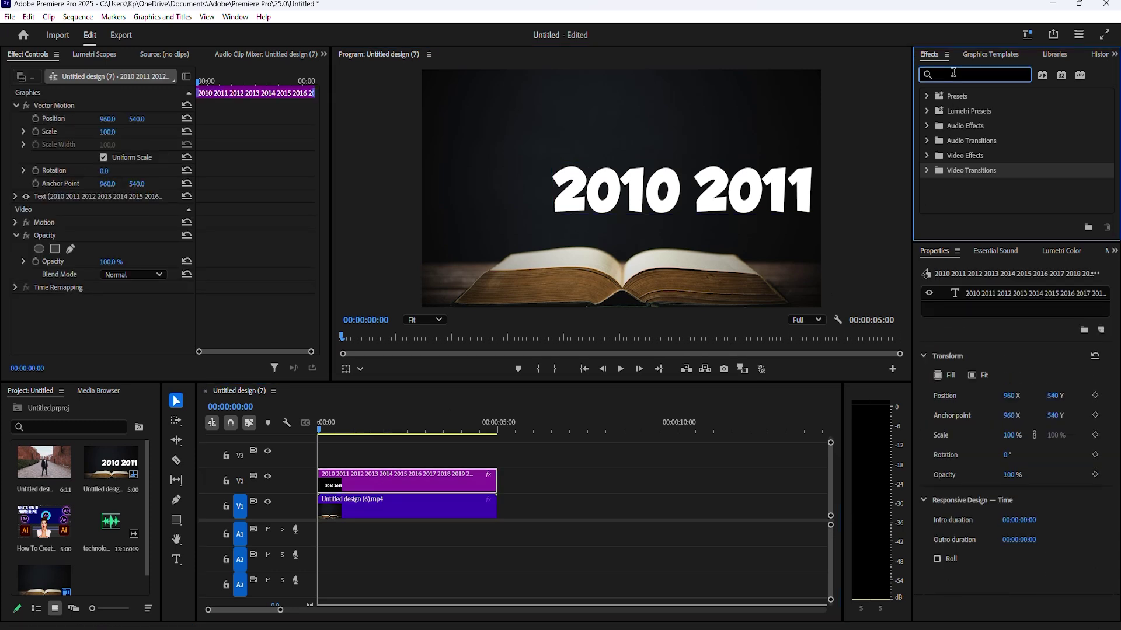
text(gaus)
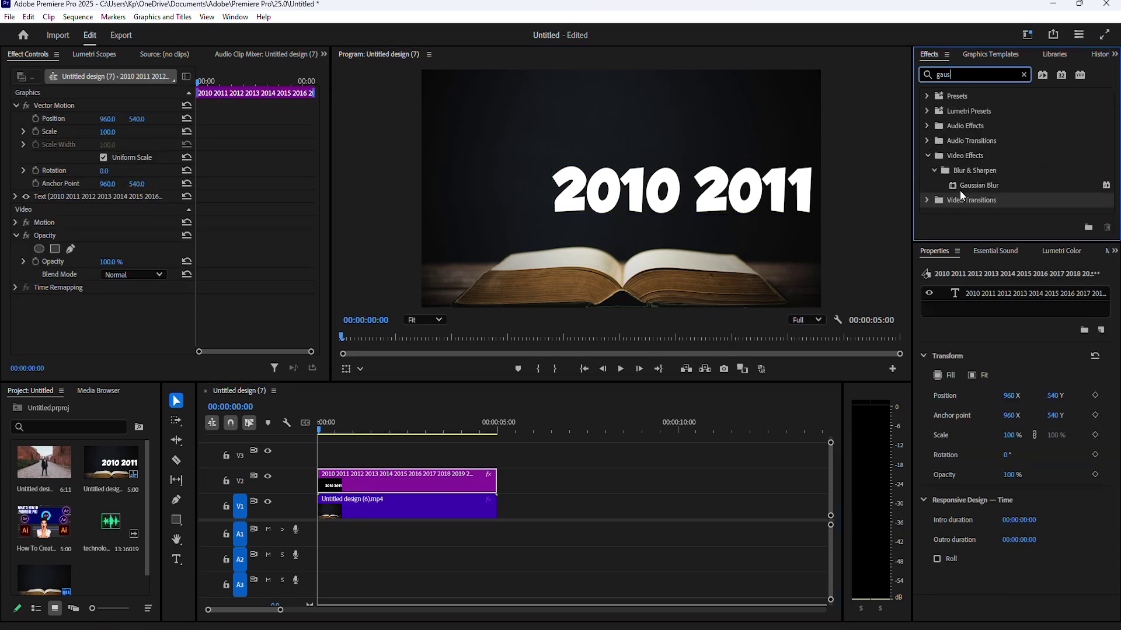
drag(962, 194, 362, 483)
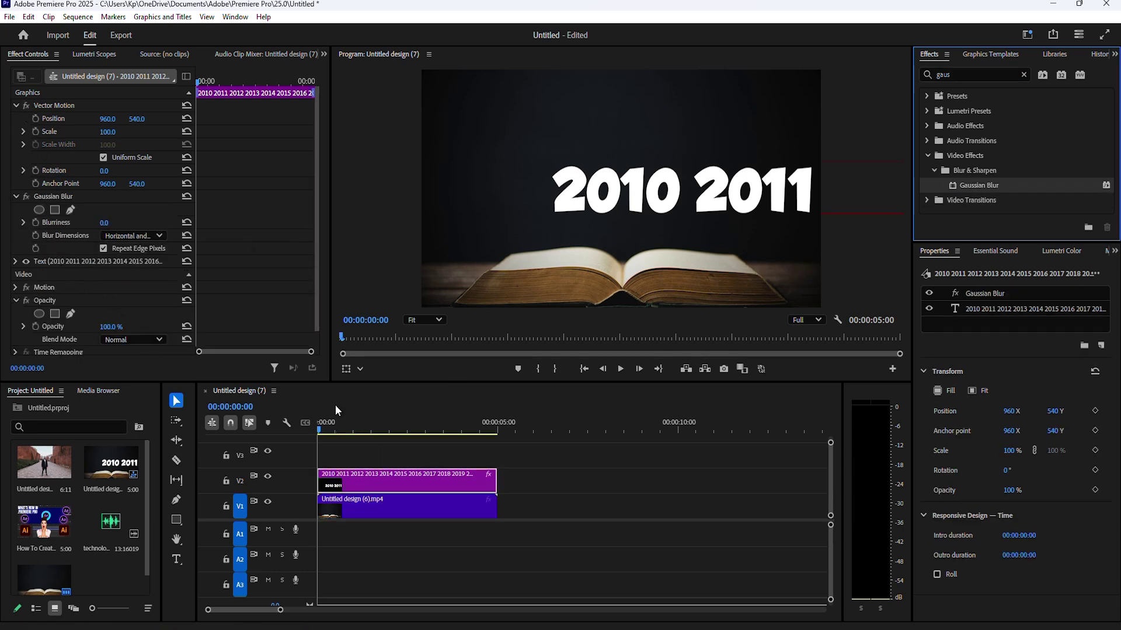
click(36, 118)
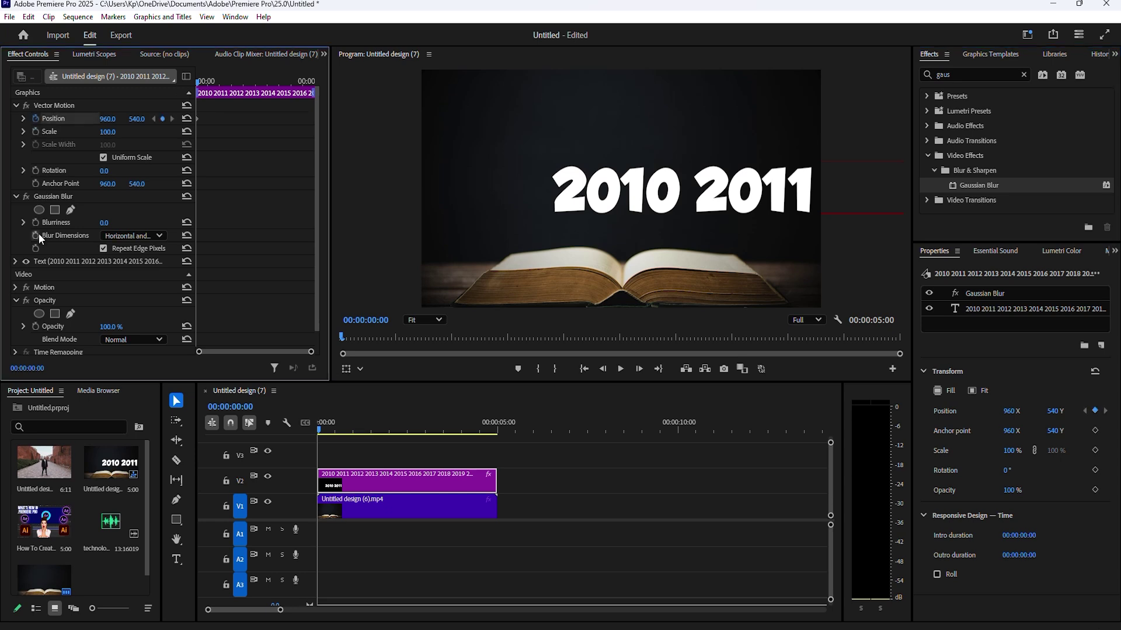
click(36, 222)
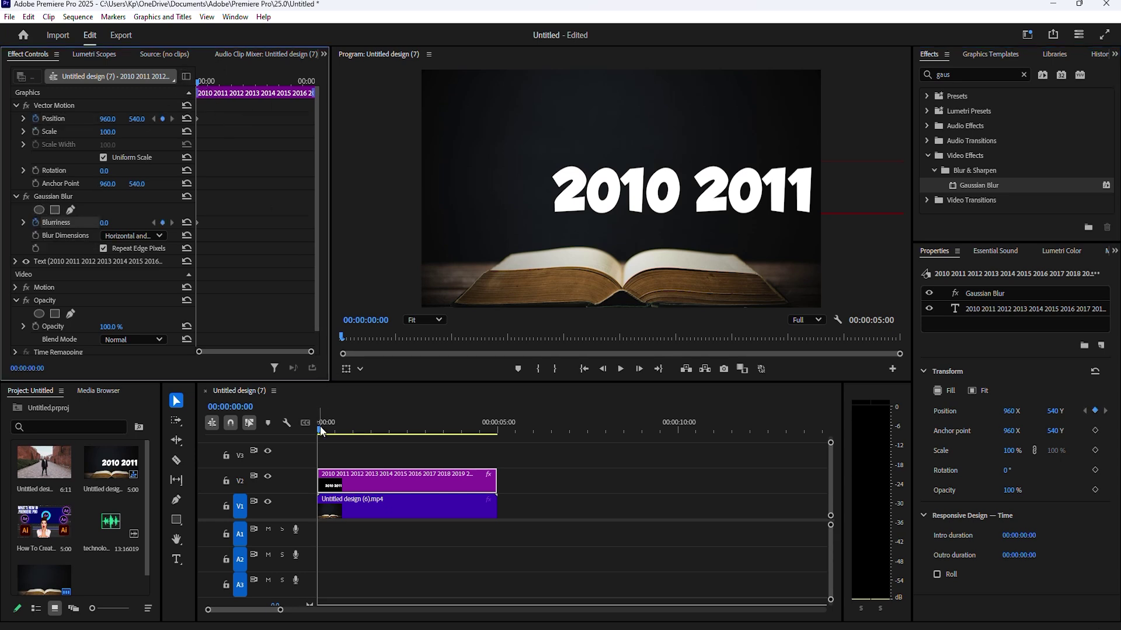
drag(322, 432, 429, 447)
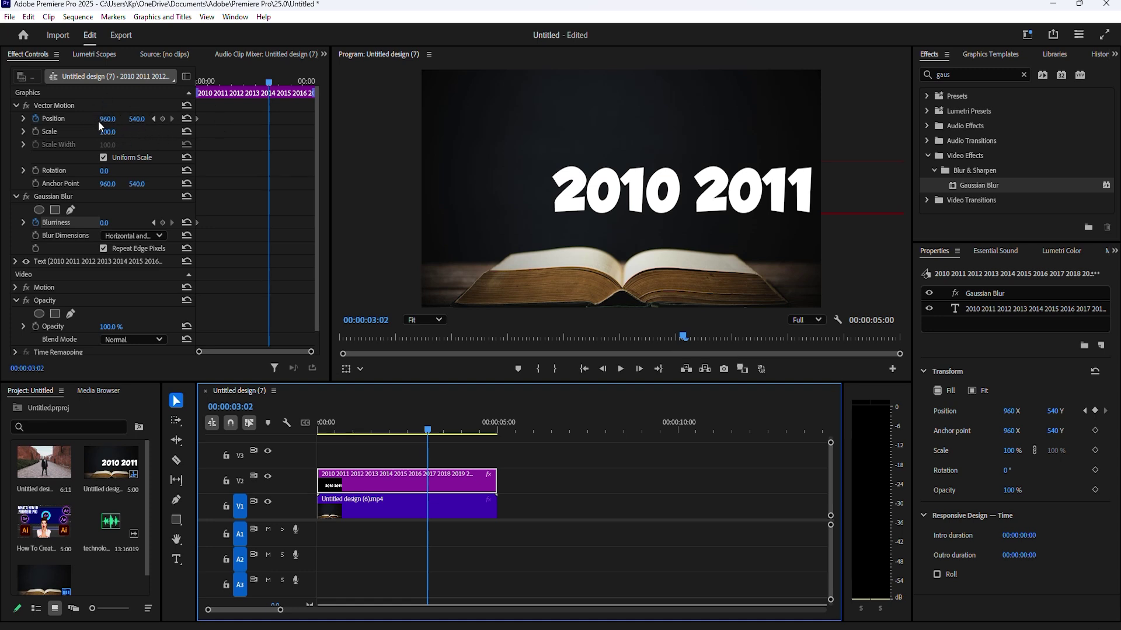
drag(110, 121, 6, 121)
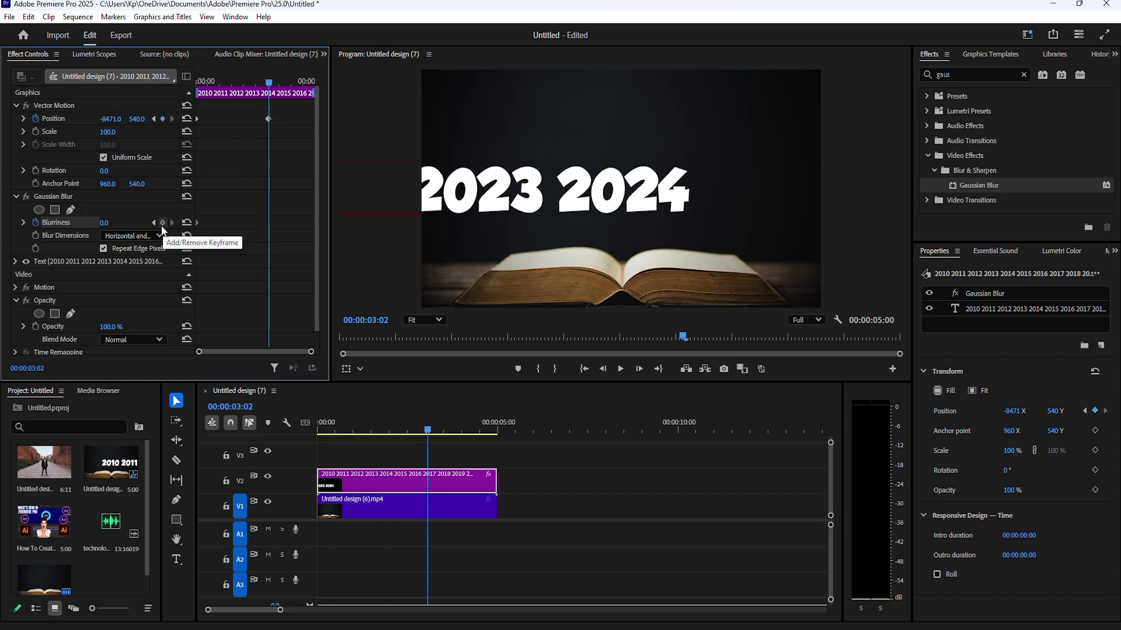
Step: Keyframe Blurriness, setting it to 200 with horizontal-only blur mid-slide at 1:15
click(162, 225)
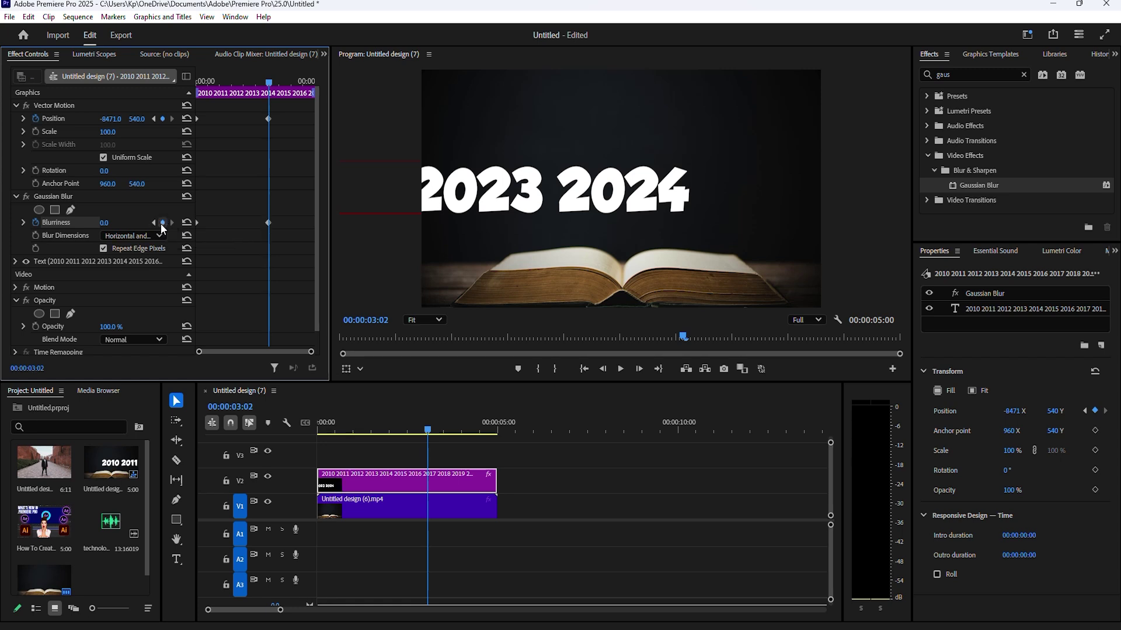
drag(265, 83, 231, 83)
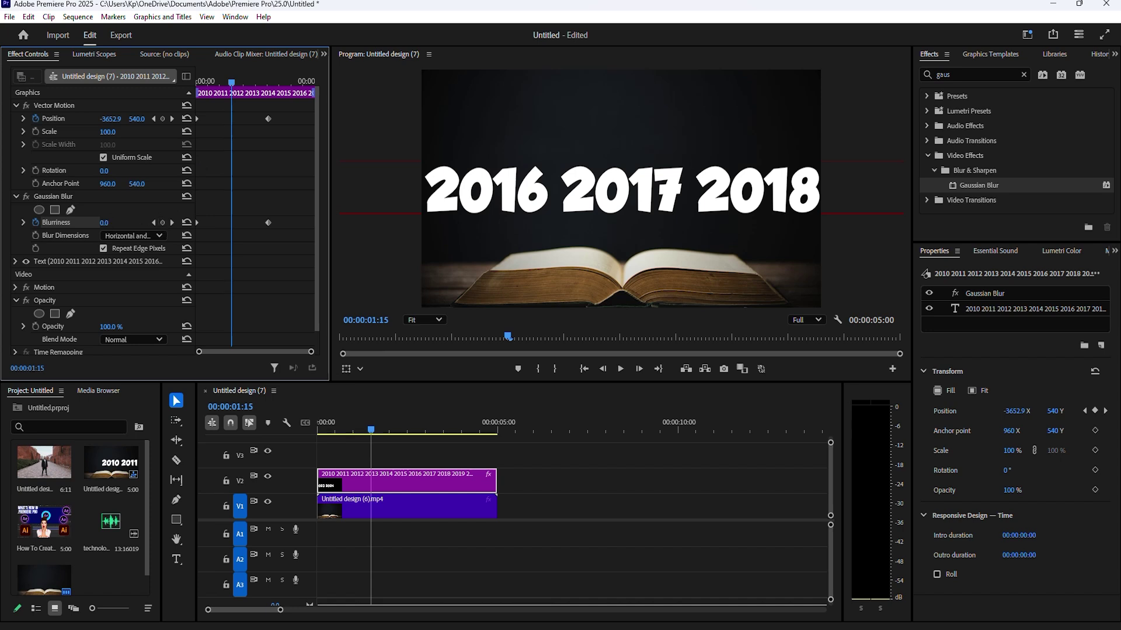
click(108, 223)
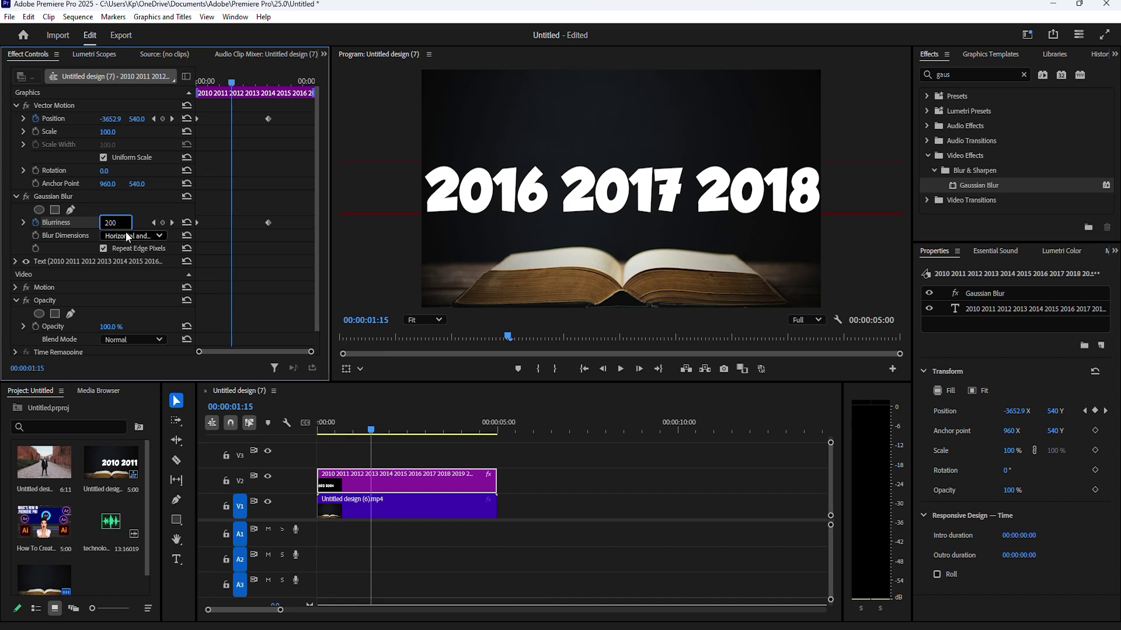
click(133, 235)
click(125, 266)
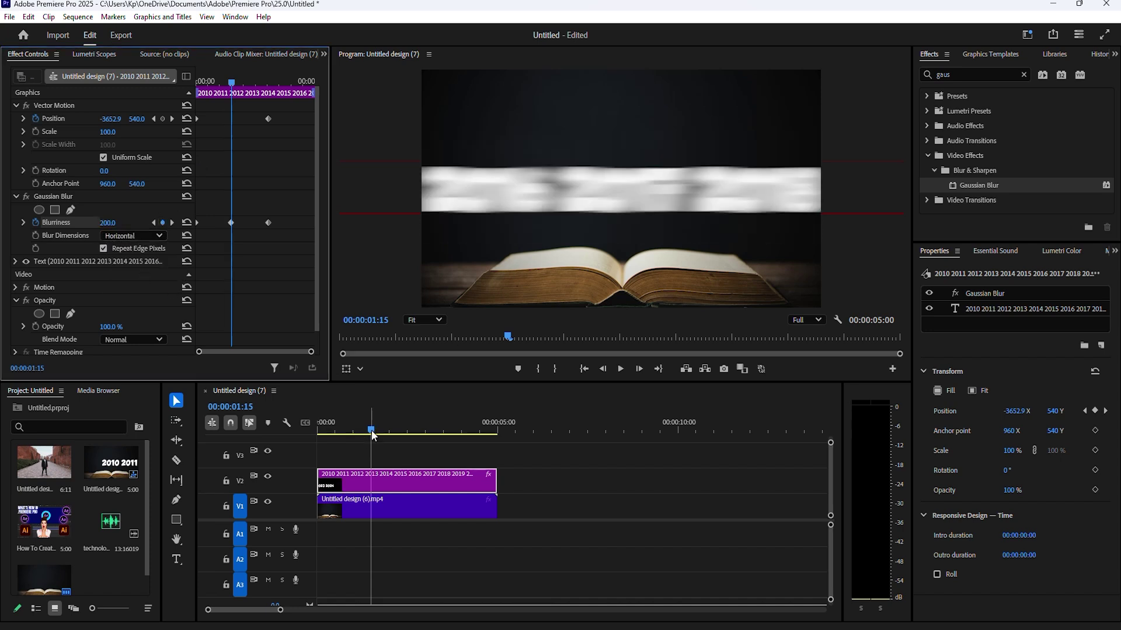
scroll(317, 320, down, 1)
Step: Add a rectangle mask and square its corners around 2010
drag(232, 84, 197, 85)
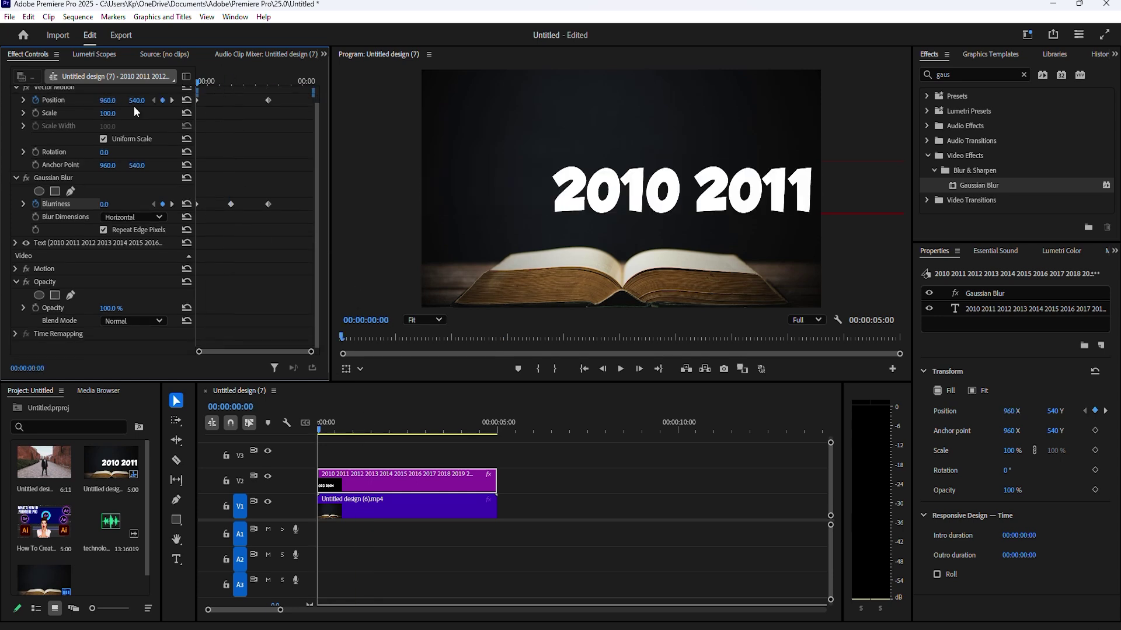
click(55, 294)
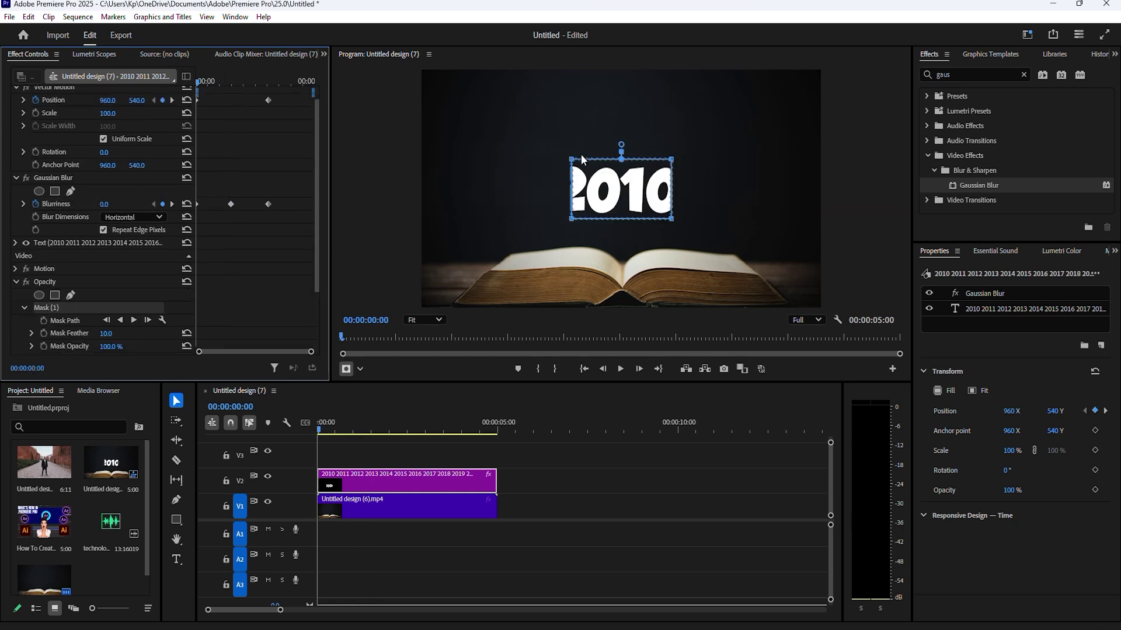
mouse_move(549, 219)
mouse_down()
mouse_move(568, 222)
mouse_move(549, 221)
mouse_up()
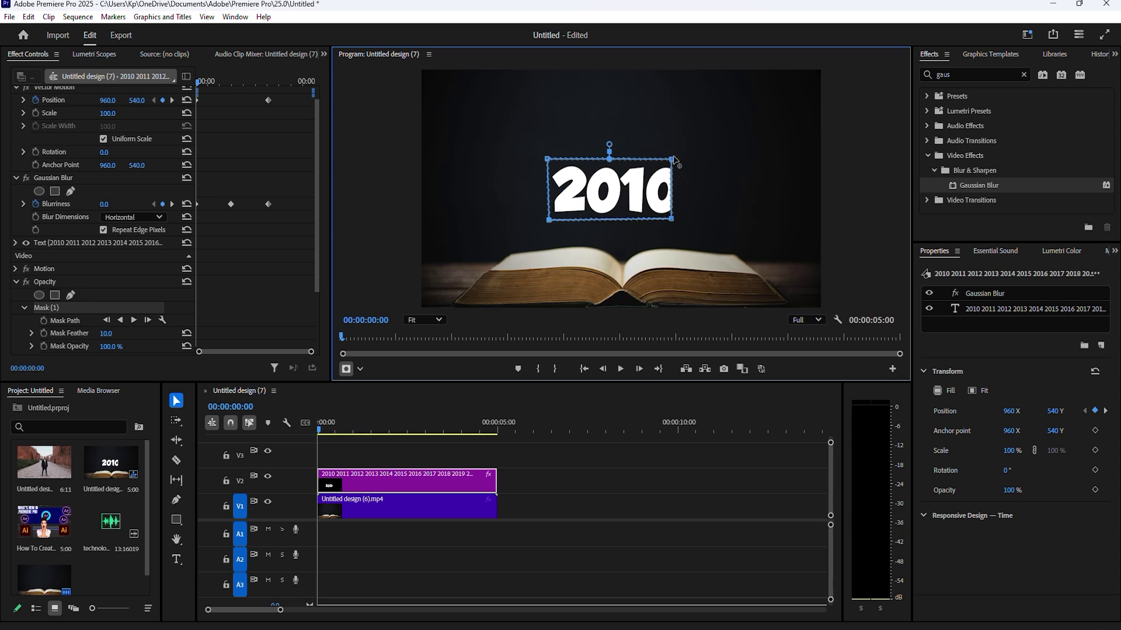
drag(671, 158, 699, 157)
drag(671, 219, 695, 218)
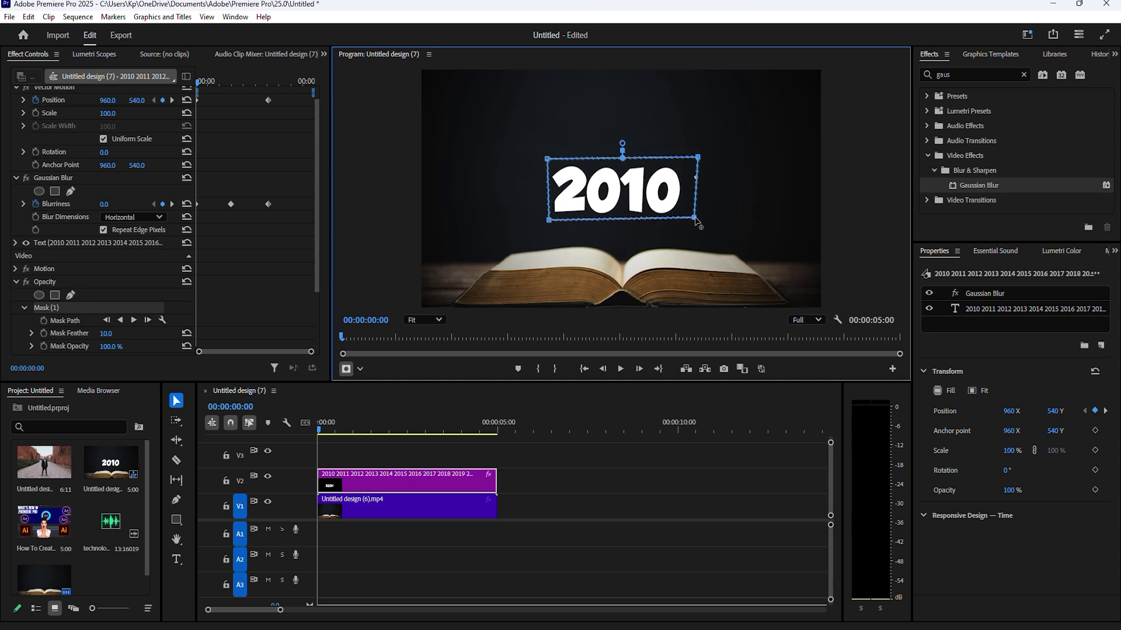
drag(698, 157, 688, 158)
drag(693, 221, 690, 218)
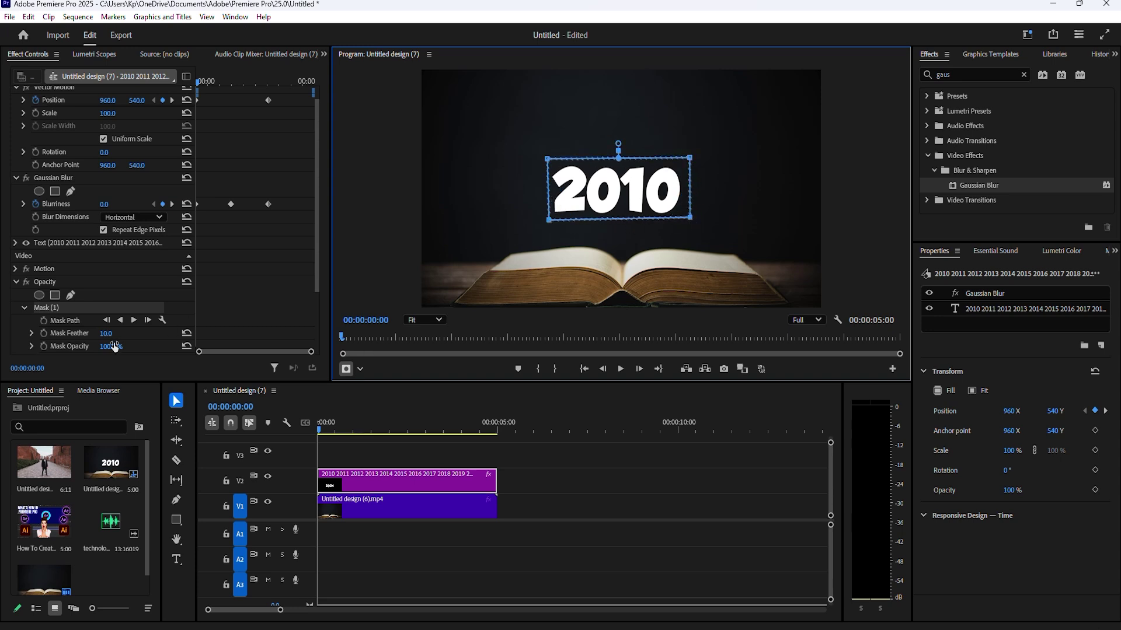
Step: Raise the mask feather to 100 and open the Position keyframe's options
scroll(115, 347, down, 1)
drag(107, 308, 317, 309)
scroll(317, 309, up, 4)
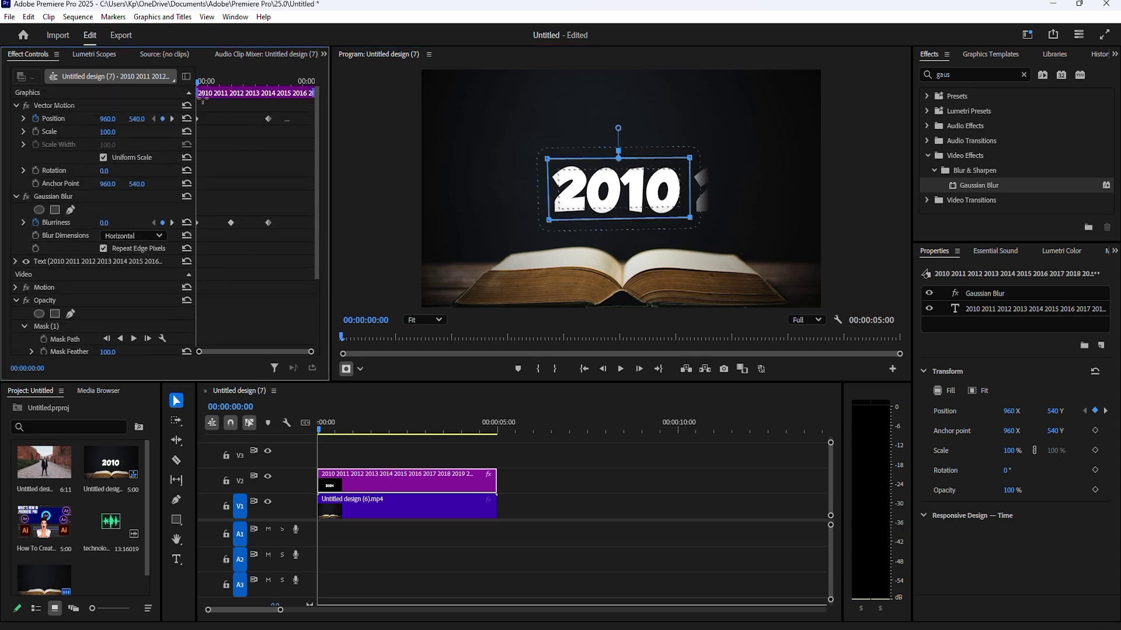
right_click(268, 119)
click(385, 250)
right_click(267, 119)
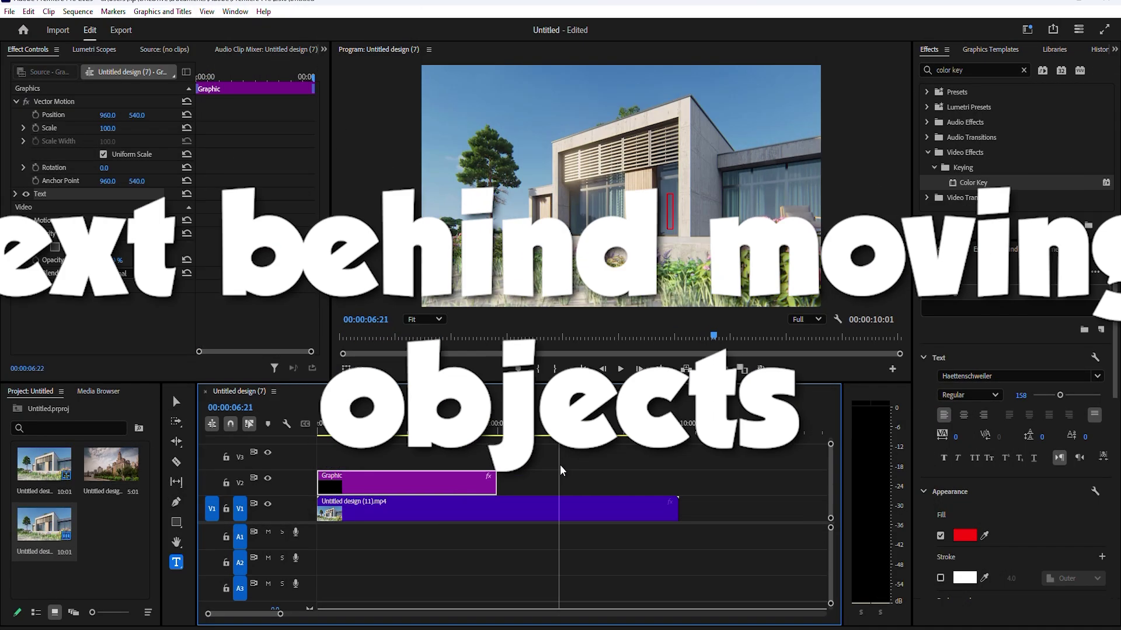
Step: Delete the leftover Graphic clip on V2 and return to the start of the house footage
click(461, 490)
key(Delete)
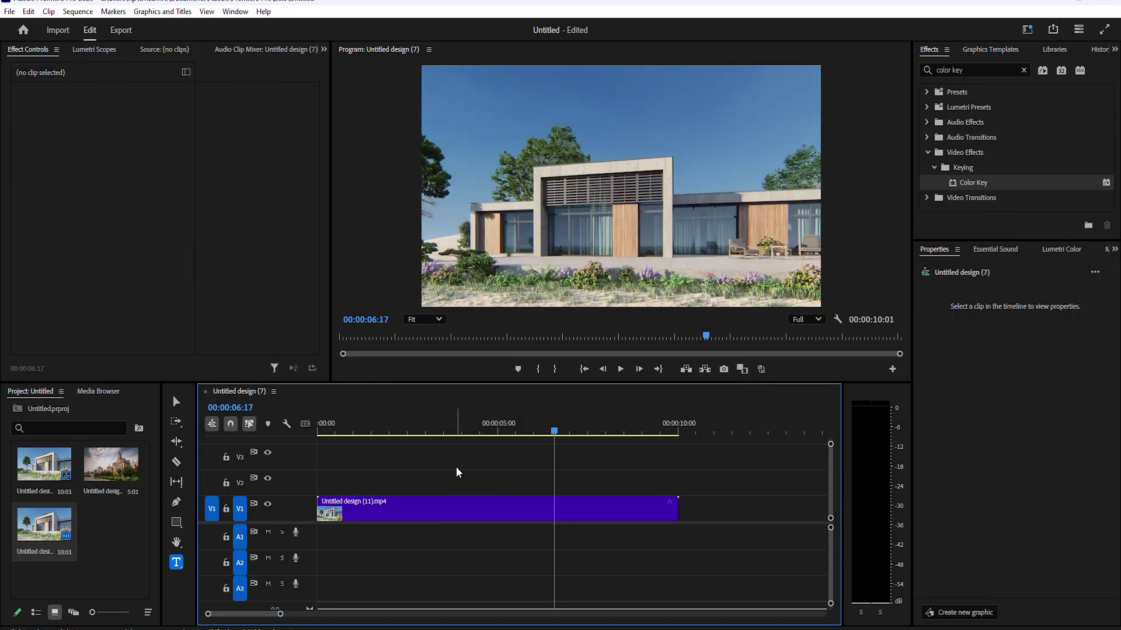
key(d)
drag(548, 434, 298, 429)
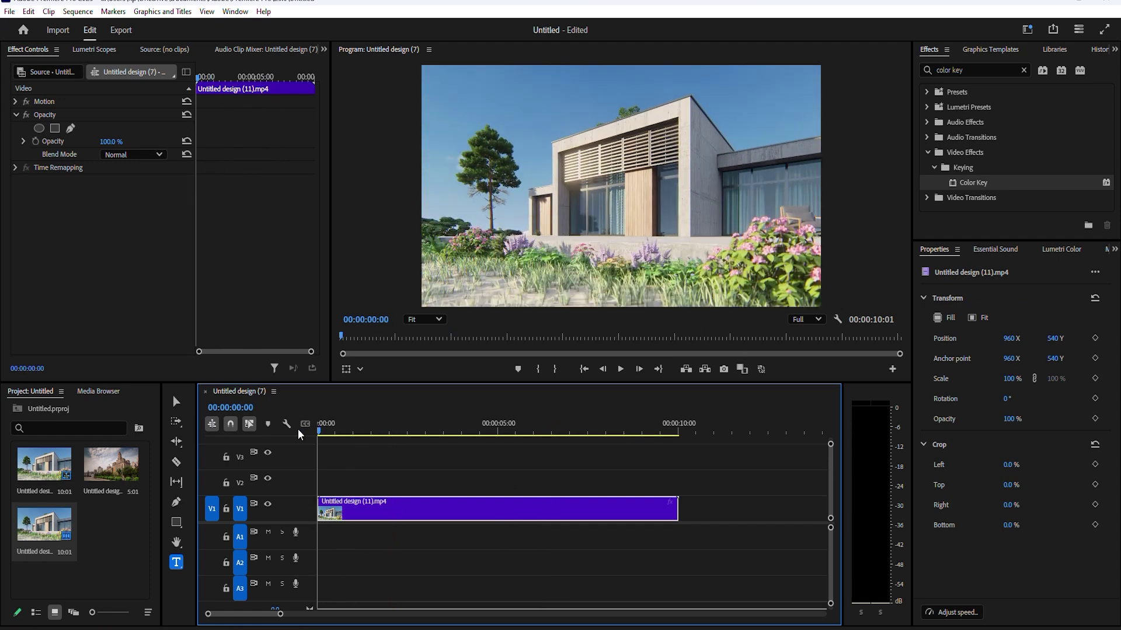
Step: Paste a DREAM HOME title over the house and enlarge it to span the frame width
click(509, 129)
text(DREAM HOME)
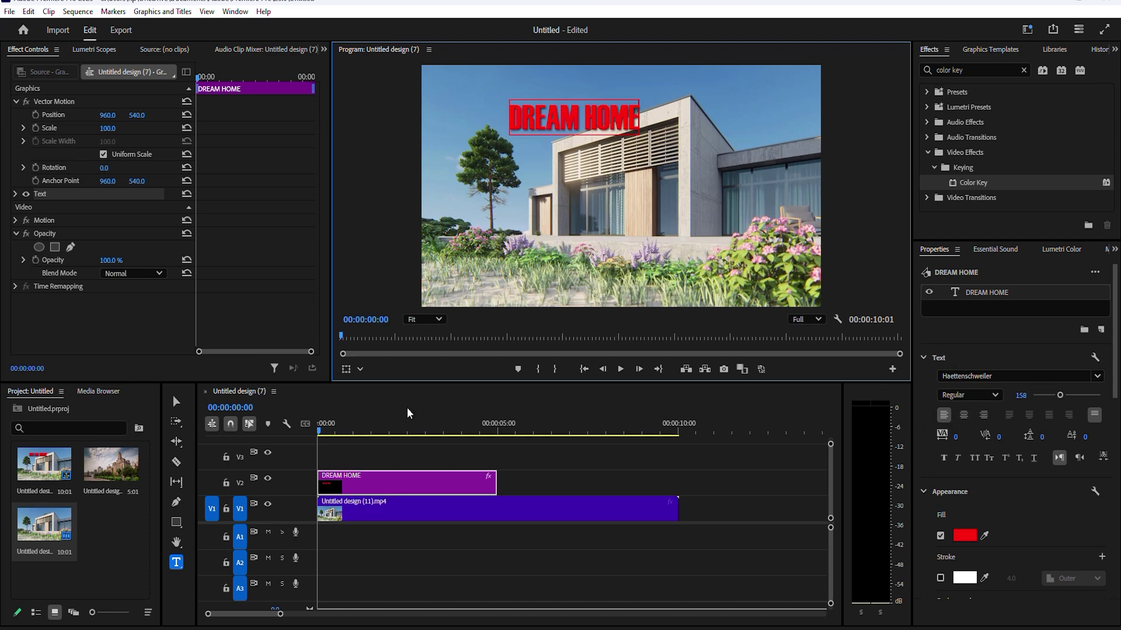
click(177, 402)
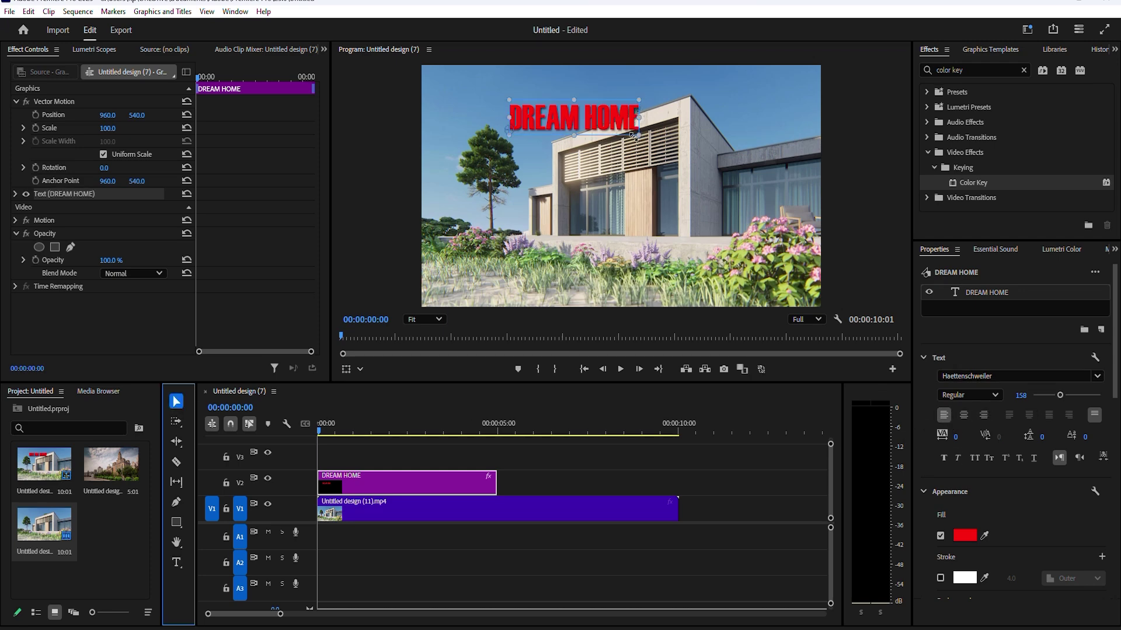
drag(632, 136, 779, 182)
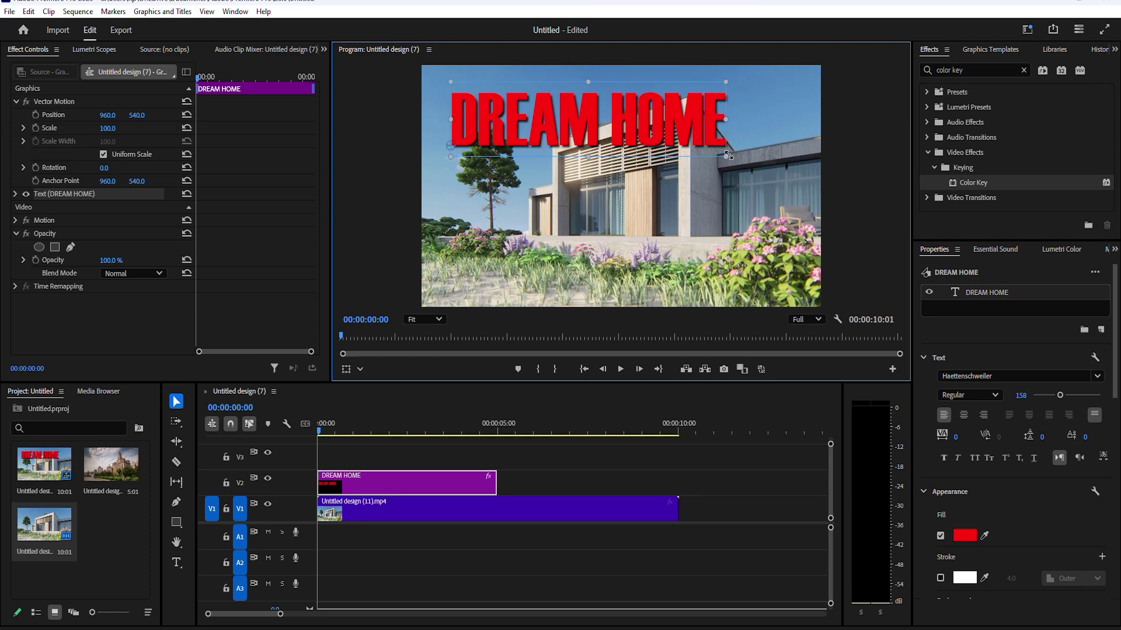
drag(838, 161, 777, 165)
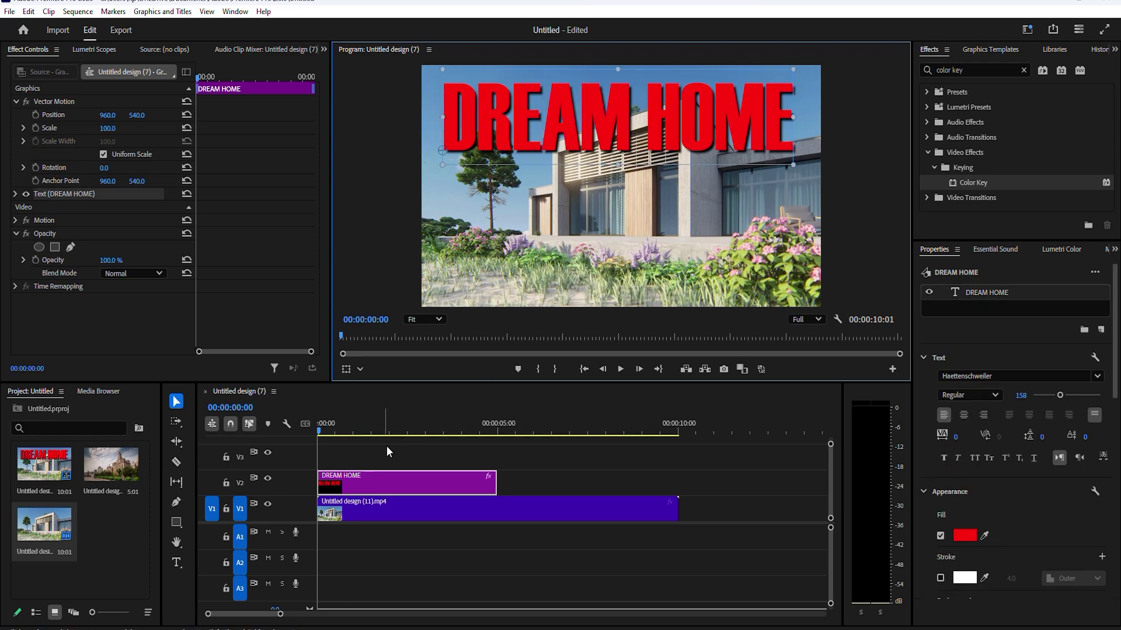
click(443, 483)
Step: Extend the DREAM HOME clip to the video's end and apply Color Key to the top house clip
drag(499, 483, 601, 454)
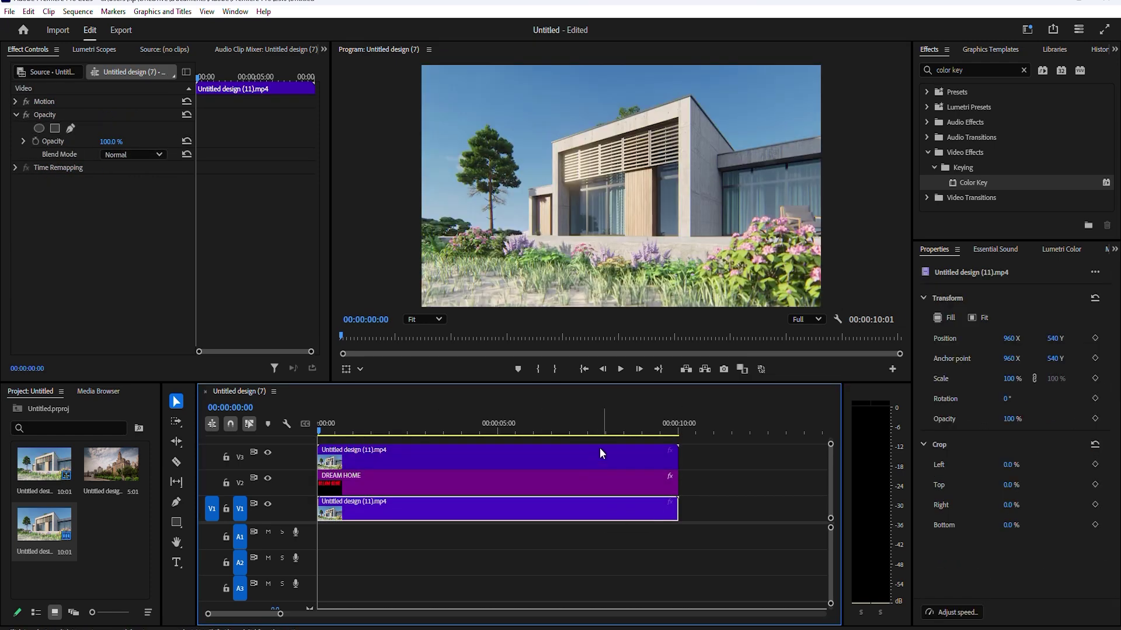
click(958, 70)
drag(973, 183, 430, 467)
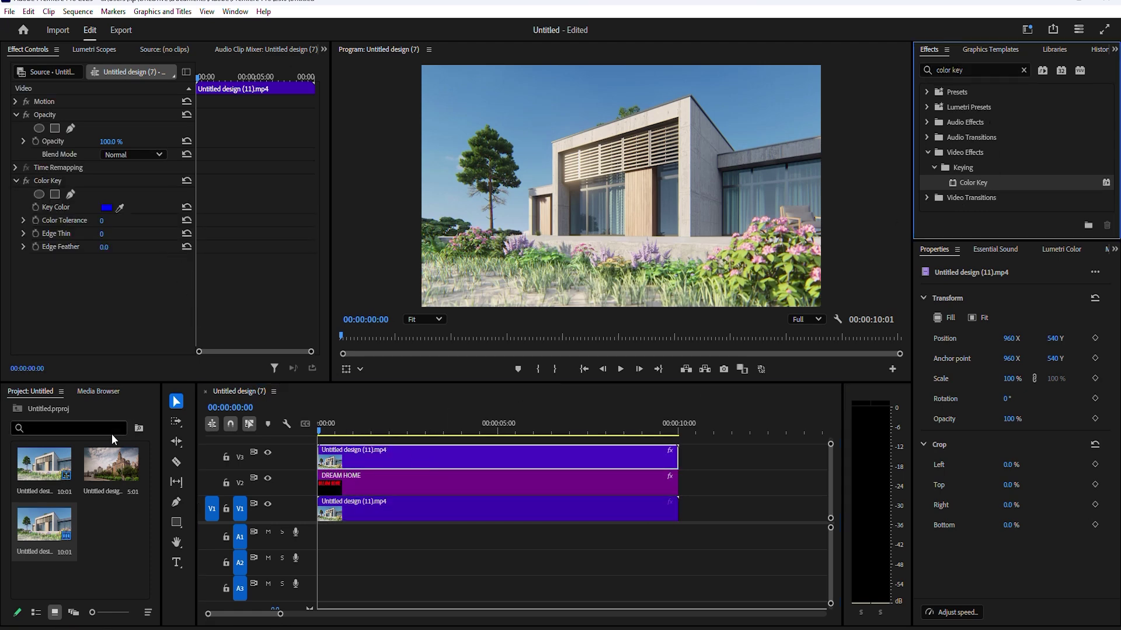
click(177, 562)
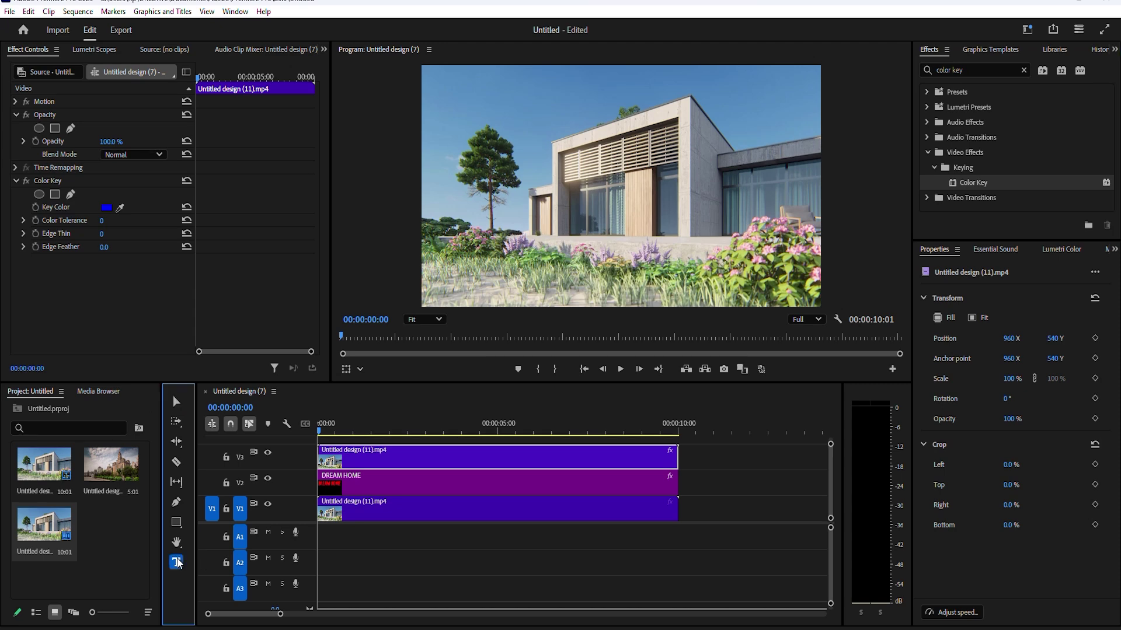
Step: Sample the sky as the Key Color and raise Color Tolerance so the title shows behind the house
click(120, 208)
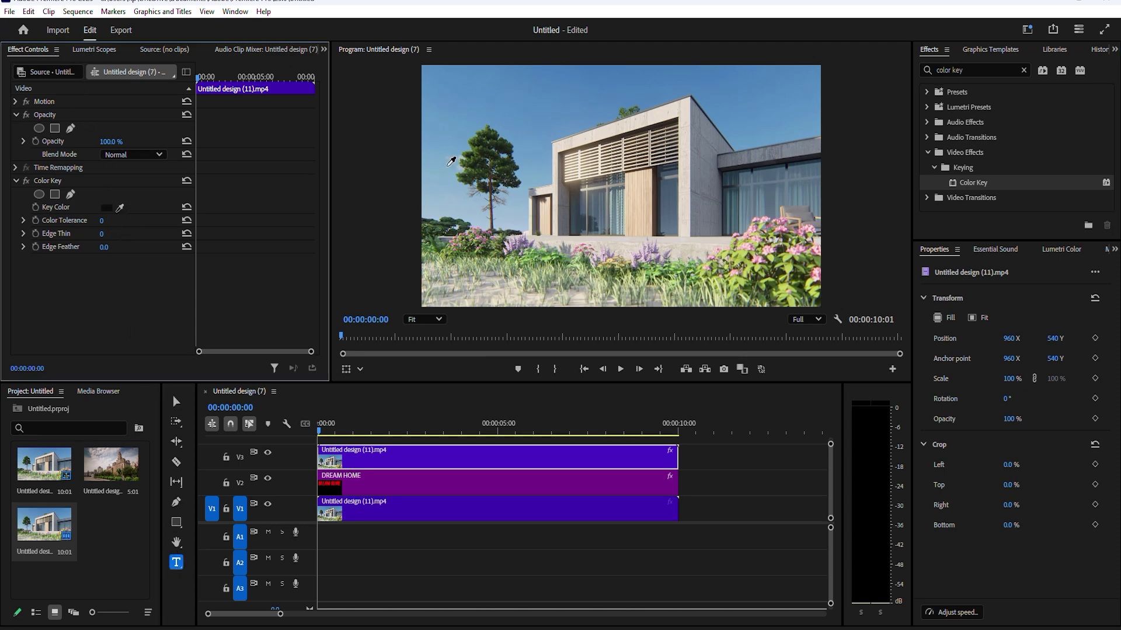
click(600, 117)
drag(102, 227, 125, 226)
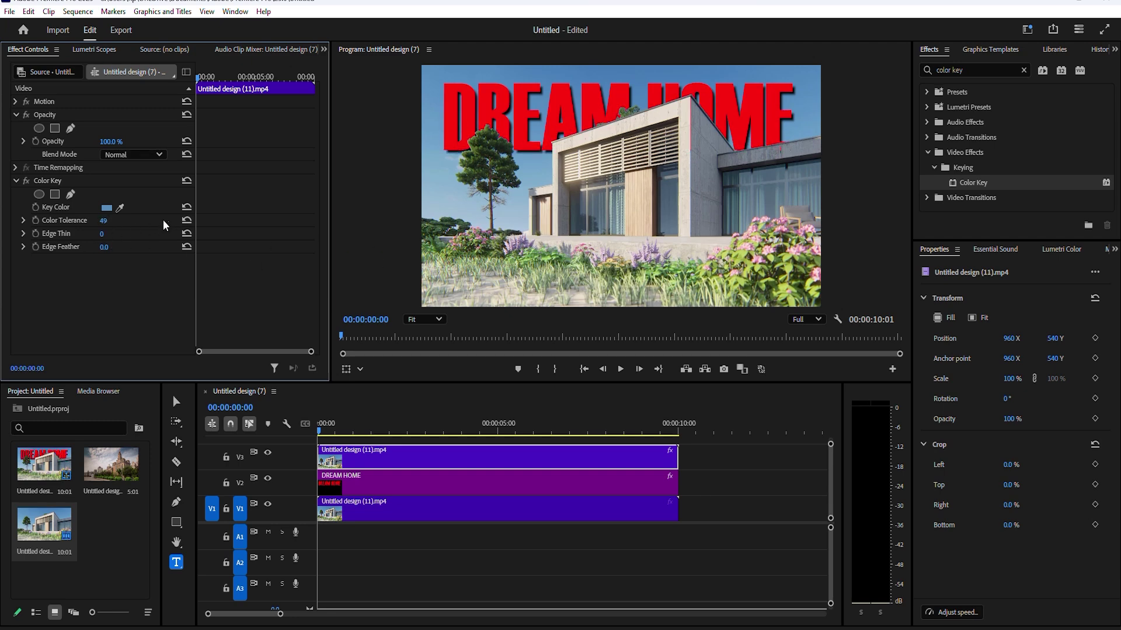
click(104, 220)
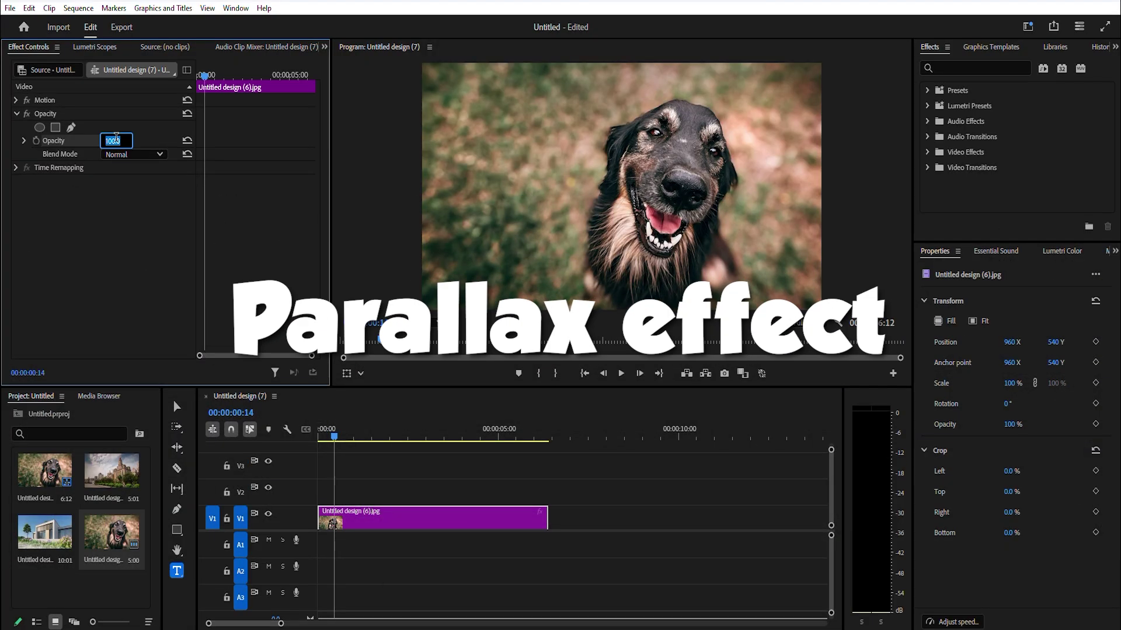
text(120)
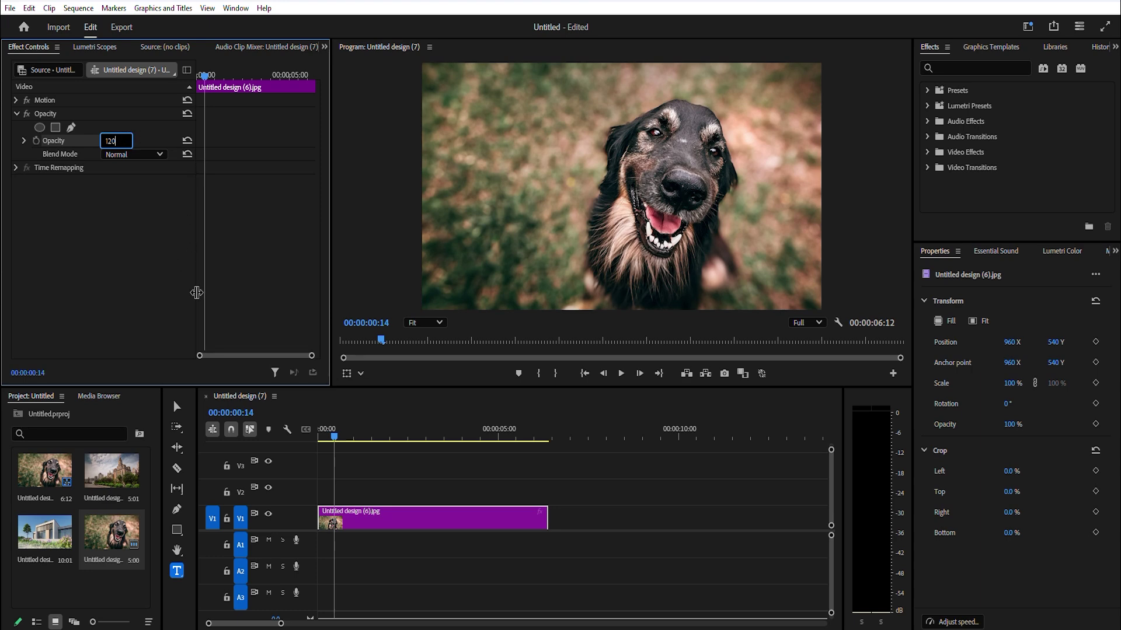
Step: Confirm the opacity entry, set the dog photo's Scale to 120, and Alt-drag a copy from V1 to V2
key(Return)
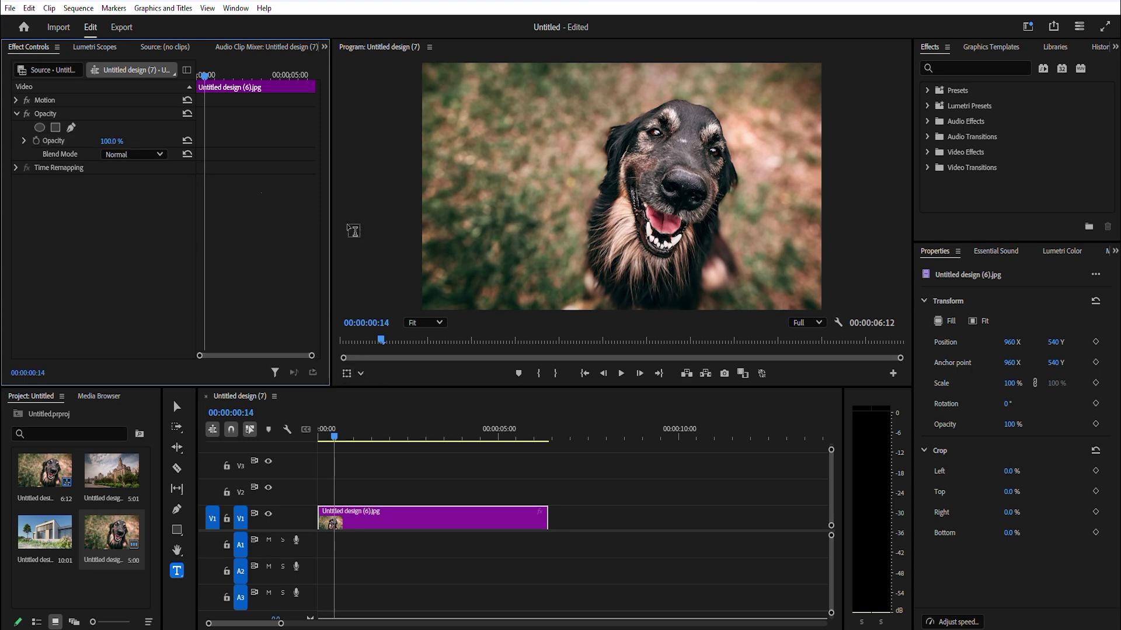
click(116, 141)
click(49, 104)
click(16, 100)
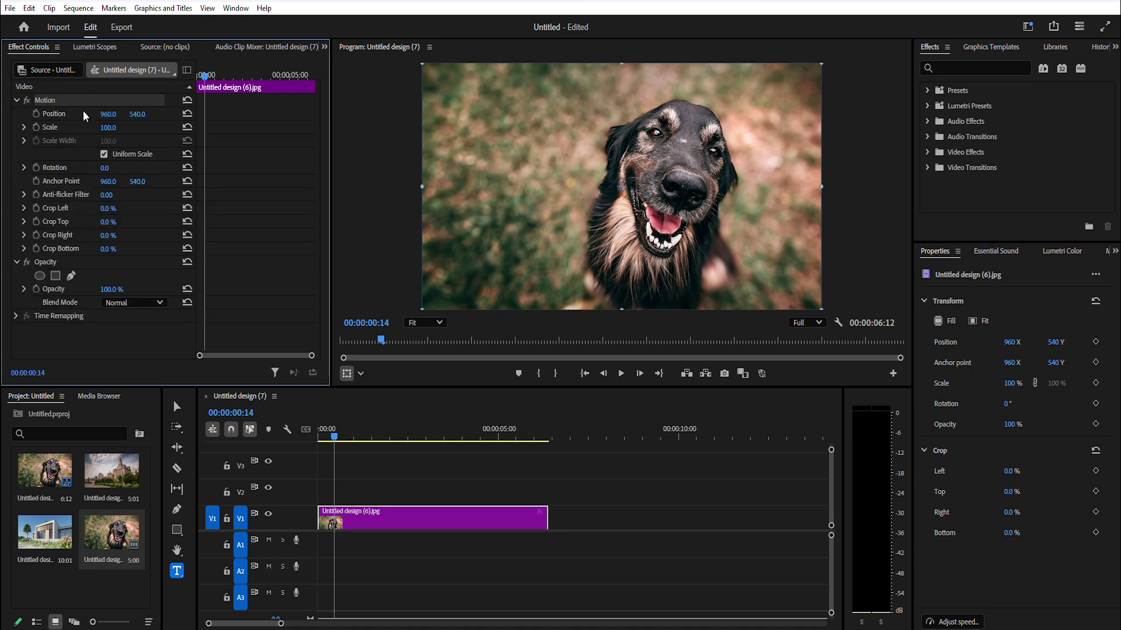
click(115, 126)
text(120)
key(Return)
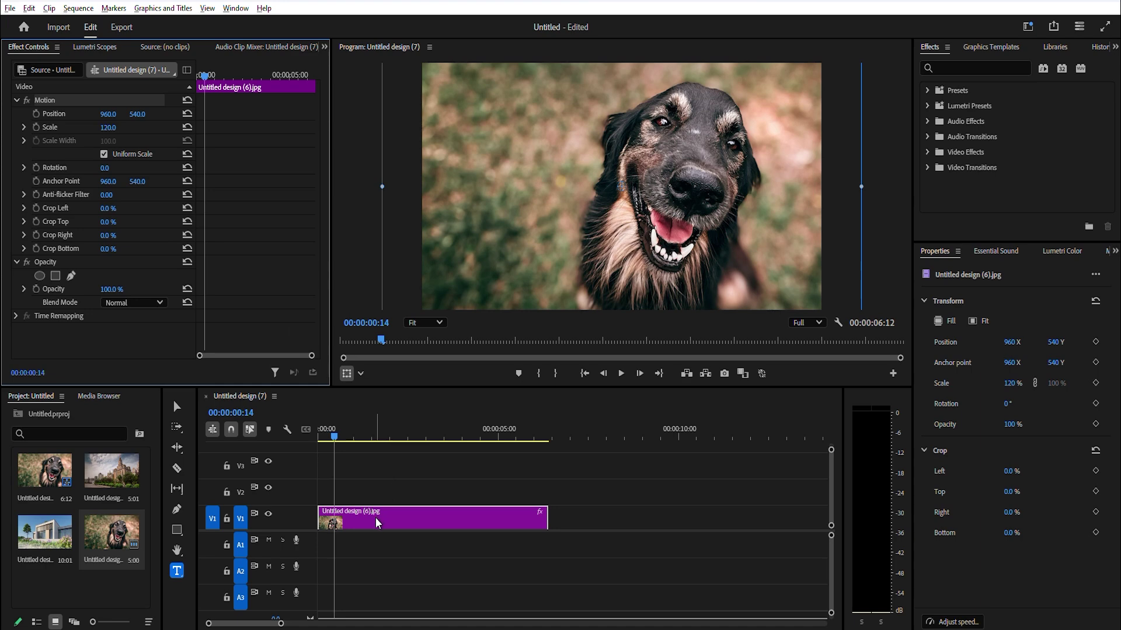
drag(376, 517, 373, 495)
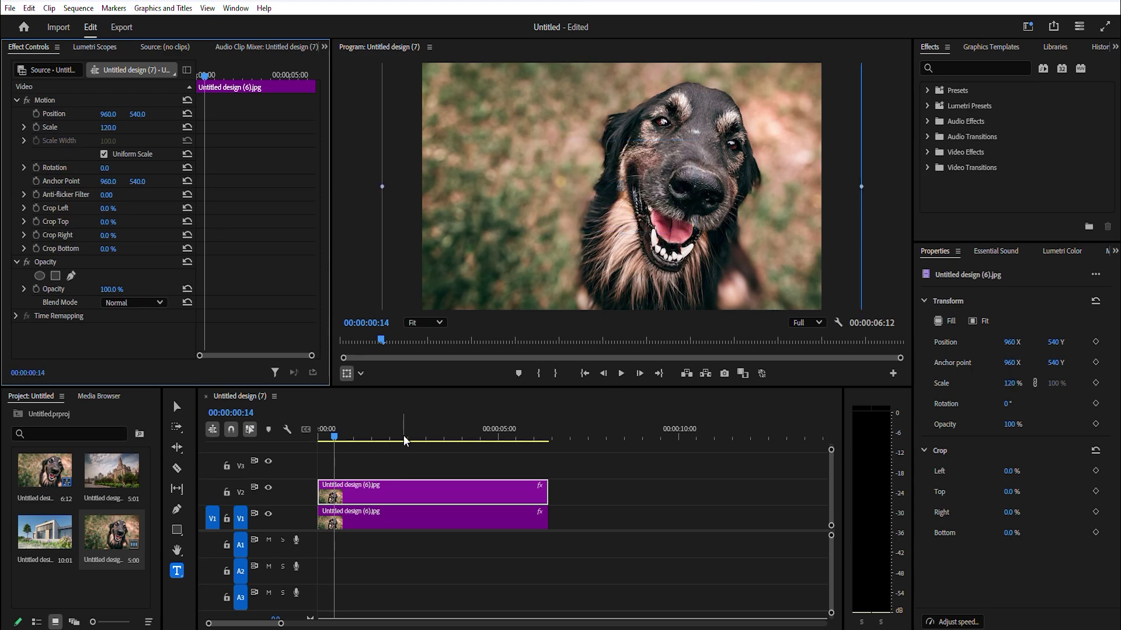
key(Home)
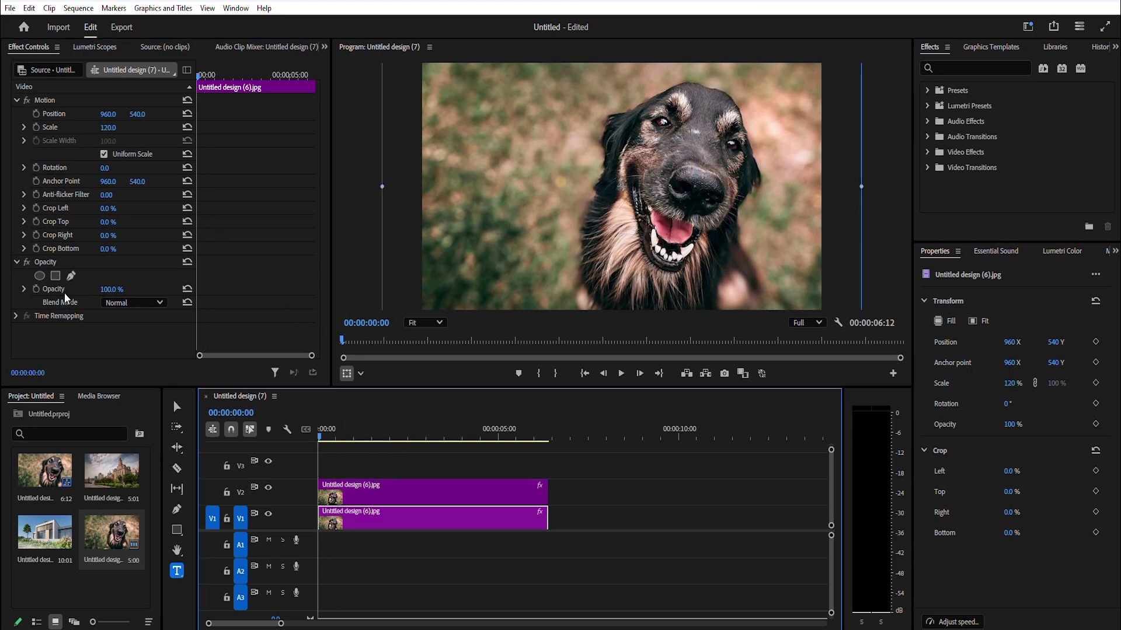
Step: Start a pen opacity mask on the V1 photo, tracing up the dog's left side and over its head
click(71, 279)
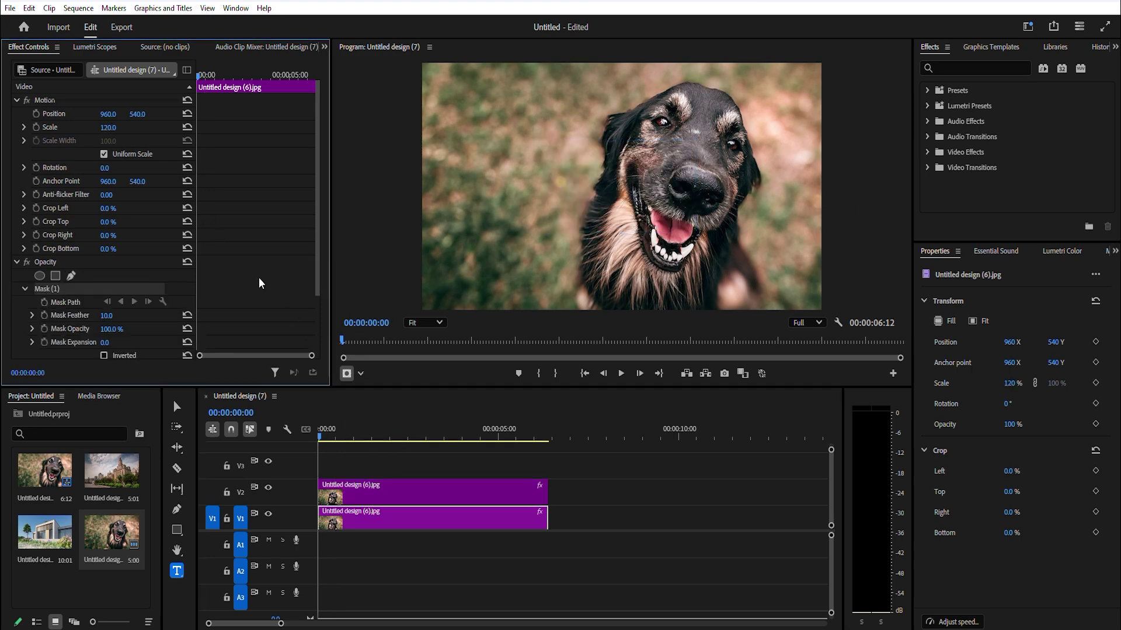
click(593, 304)
click(576, 259)
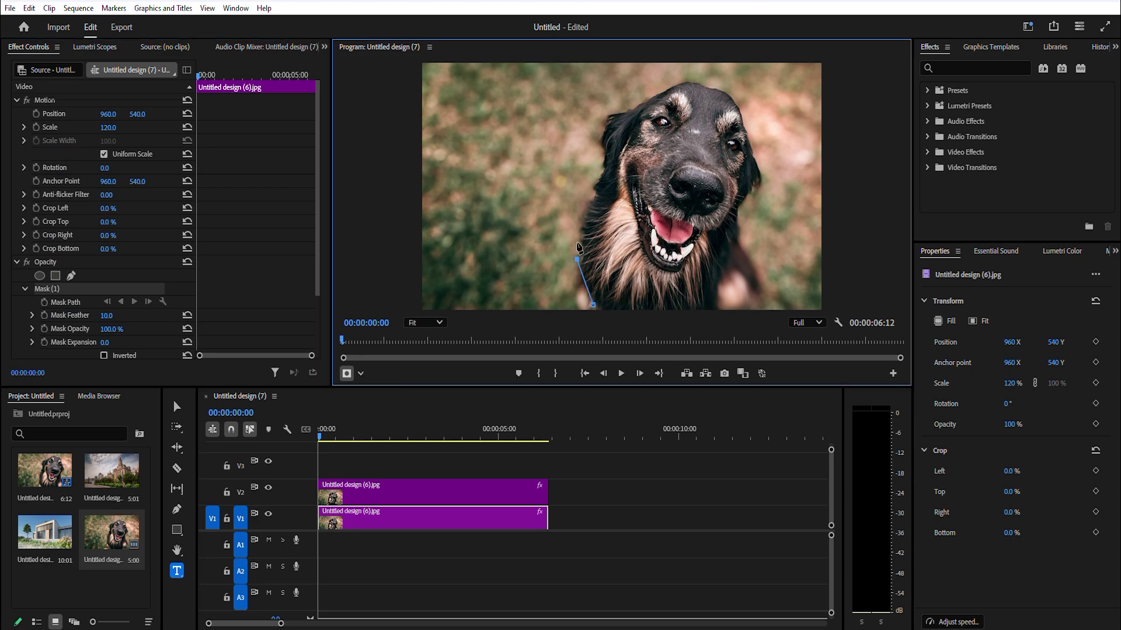
click(575, 227)
click(584, 201)
click(596, 171)
click(608, 115)
click(639, 102)
click(658, 91)
click(690, 78)
click(710, 87)
click(729, 94)
click(743, 108)
click(746, 130)
Step: Trace the mask down the dog's right side and along its bottom, closing it at the start point
click(751, 145)
click(760, 184)
click(747, 199)
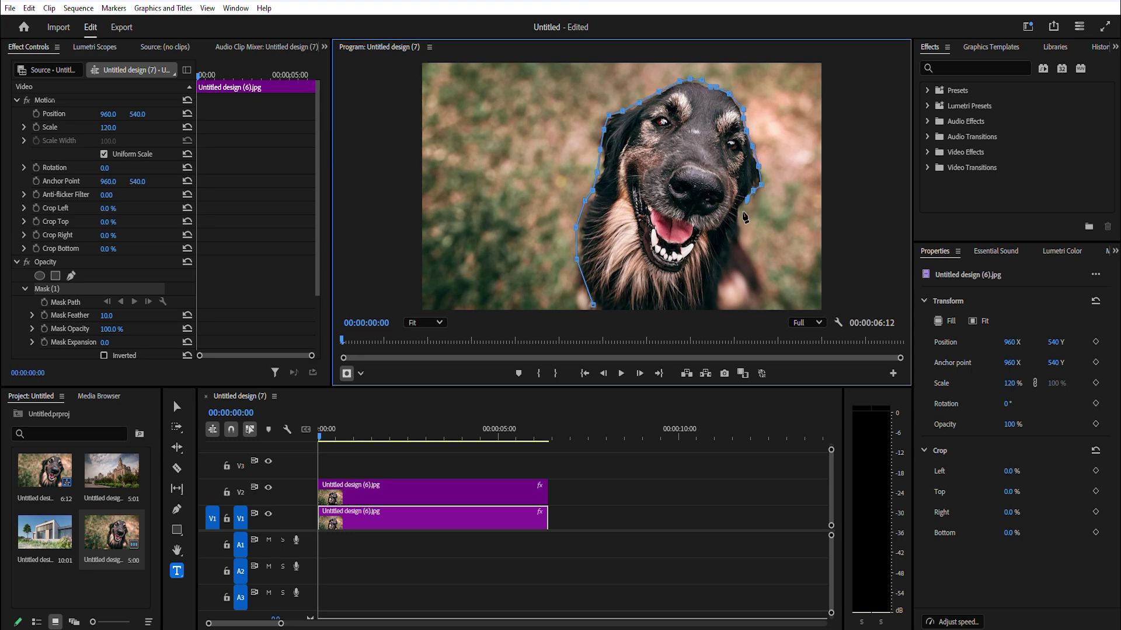
click(739, 214)
click(740, 245)
click(756, 266)
click(766, 293)
click(766, 306)
click(748, 306)
click(702, 307)
click(656, 307)
click(613, 308)
click(594, 305)
Step: Set the mask feather to 75
scroll(195, 341, down, 2)
click(109, 289)
text(750)
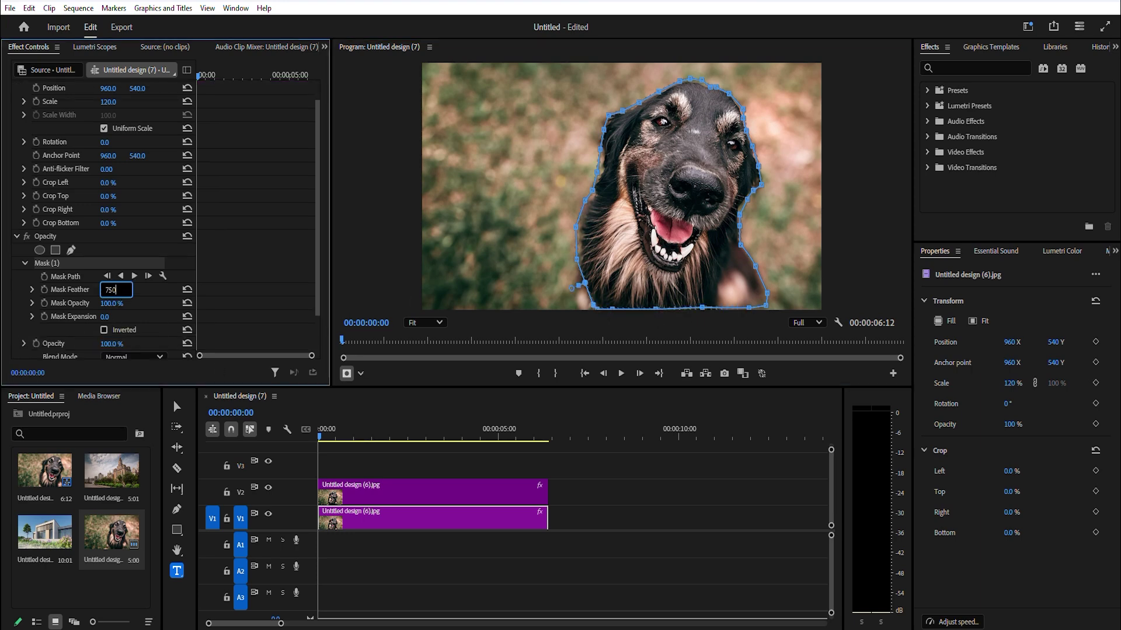
click(115, 302)
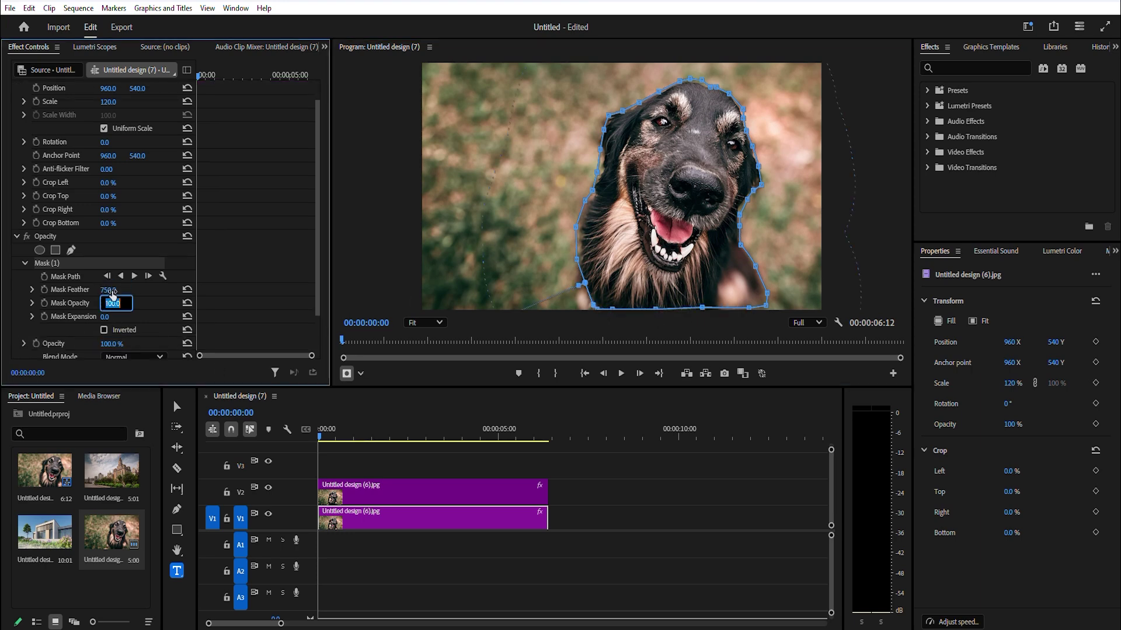
click(116, 288)
text(75)
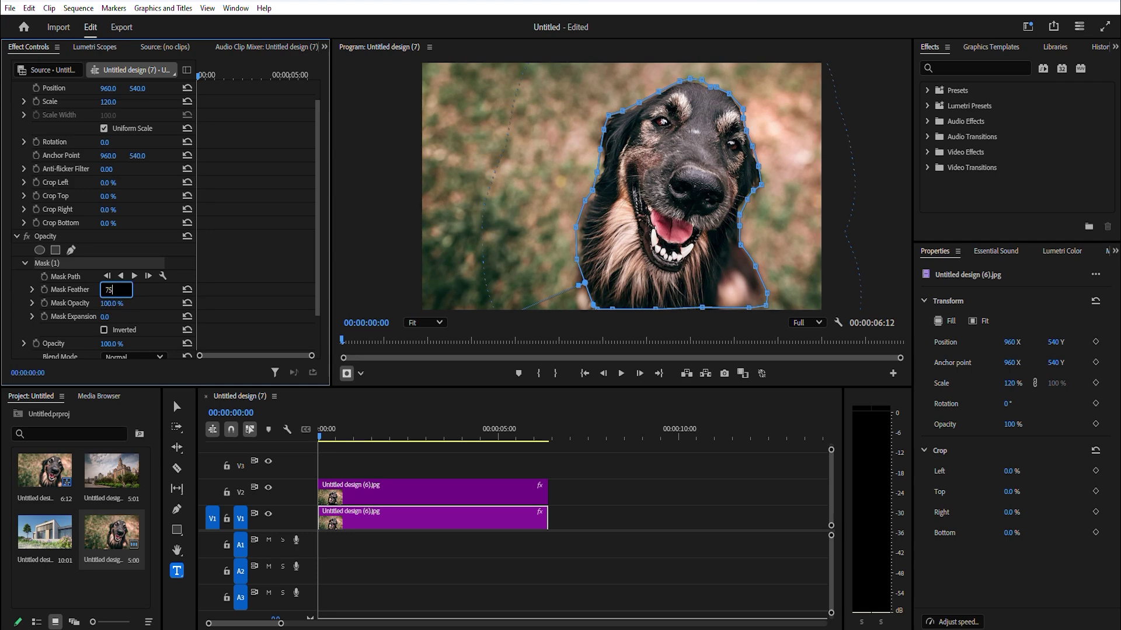
key(Tab)
click(432, 492)
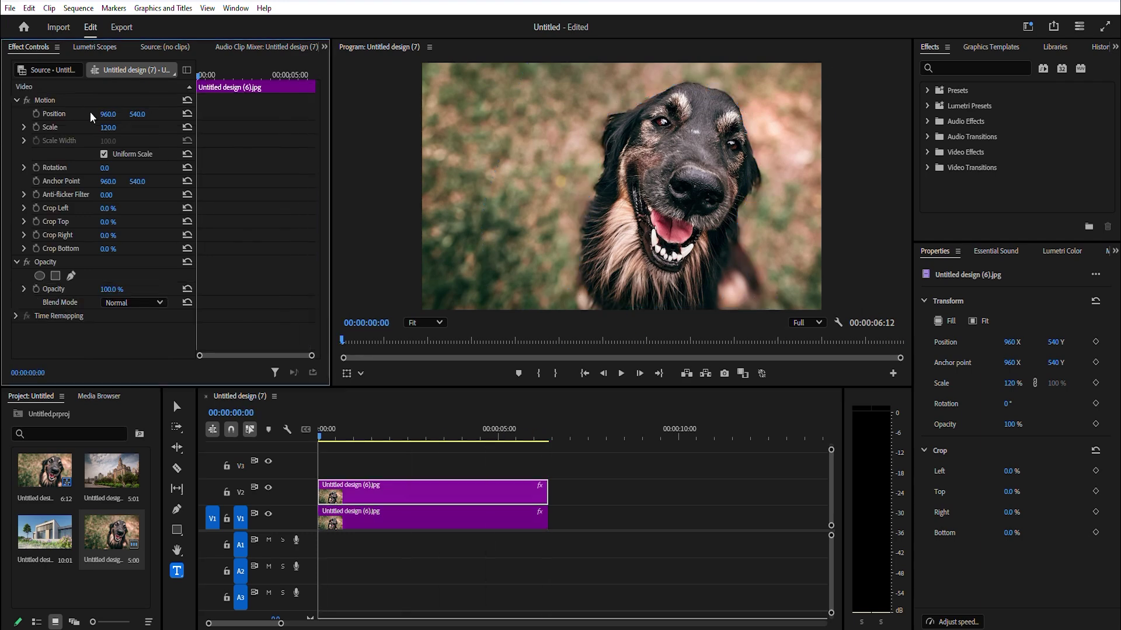
Step: Keyframe the V2 photo's Scale to zoom up to about 140 at the clip end
click(36, 127)
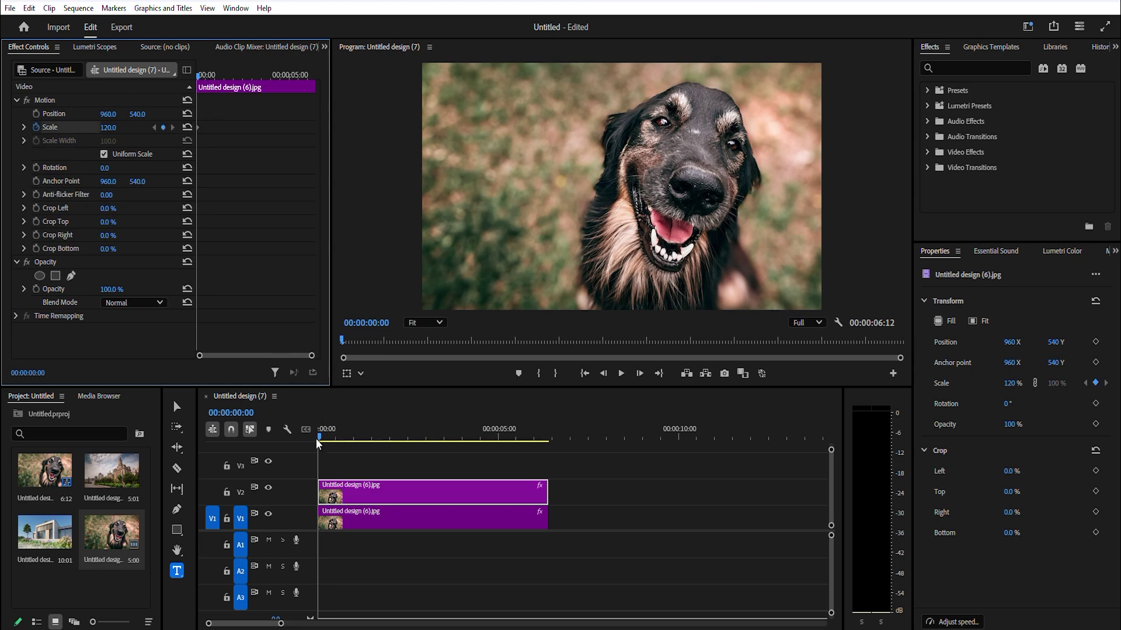
drag(197, 75, 313, 92)
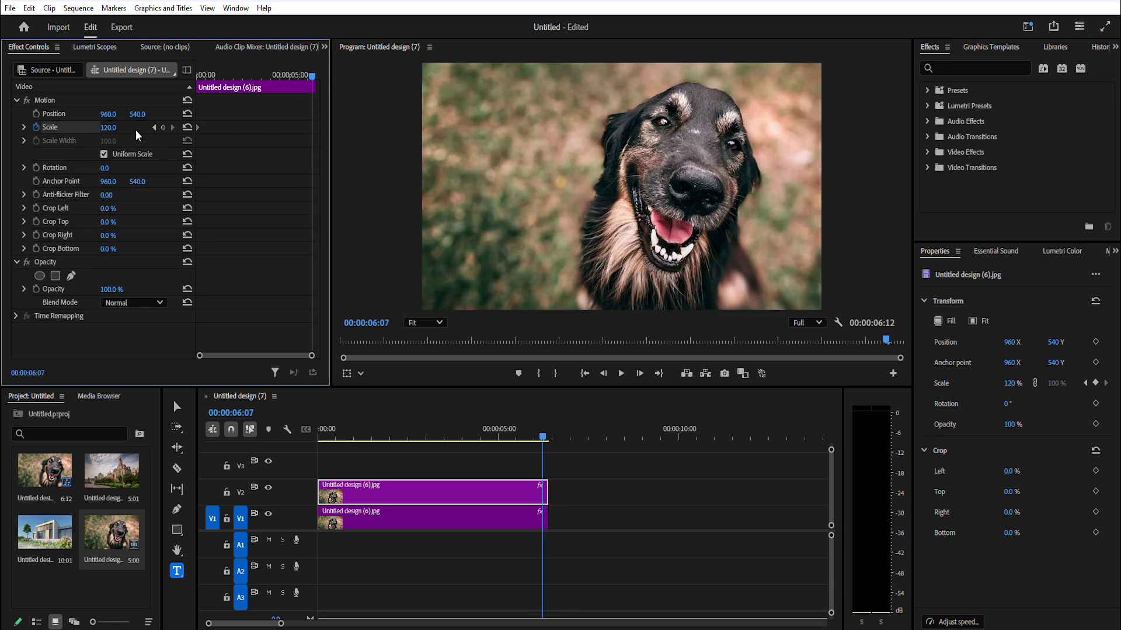
drag(109, 127, 118, 127)
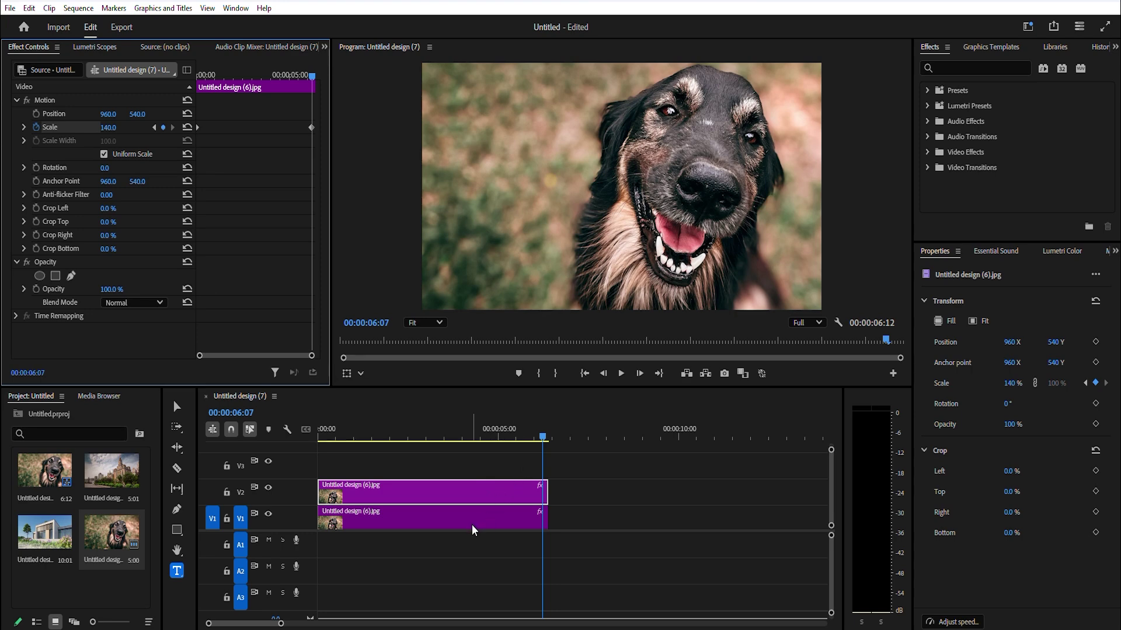
drag(546, 439, 319, 438)
Step: Keyframe the masked V1 dog's Scale down to 100 at the clip end
click(350, 512)
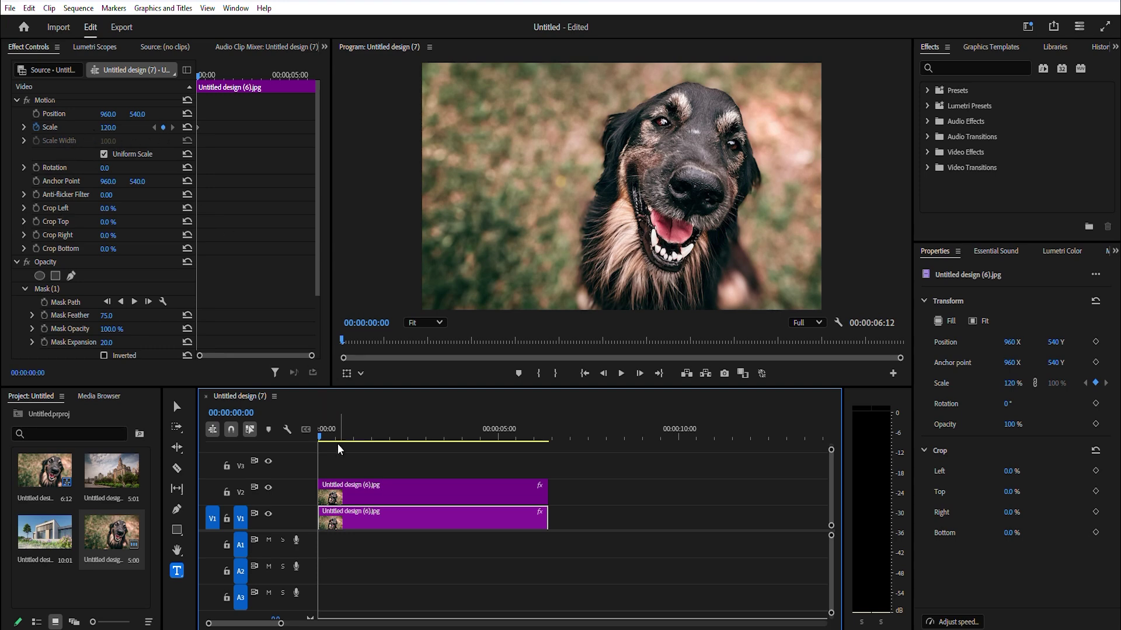
click(362, 495)
click(363, 513)
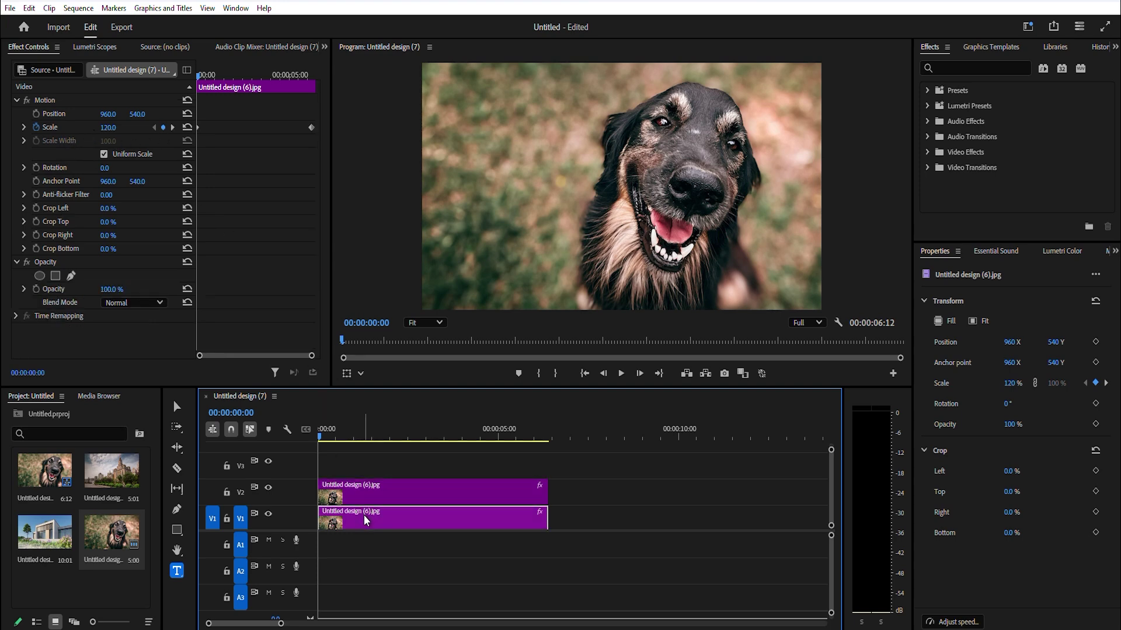
drag(199, 82, 312, 76)
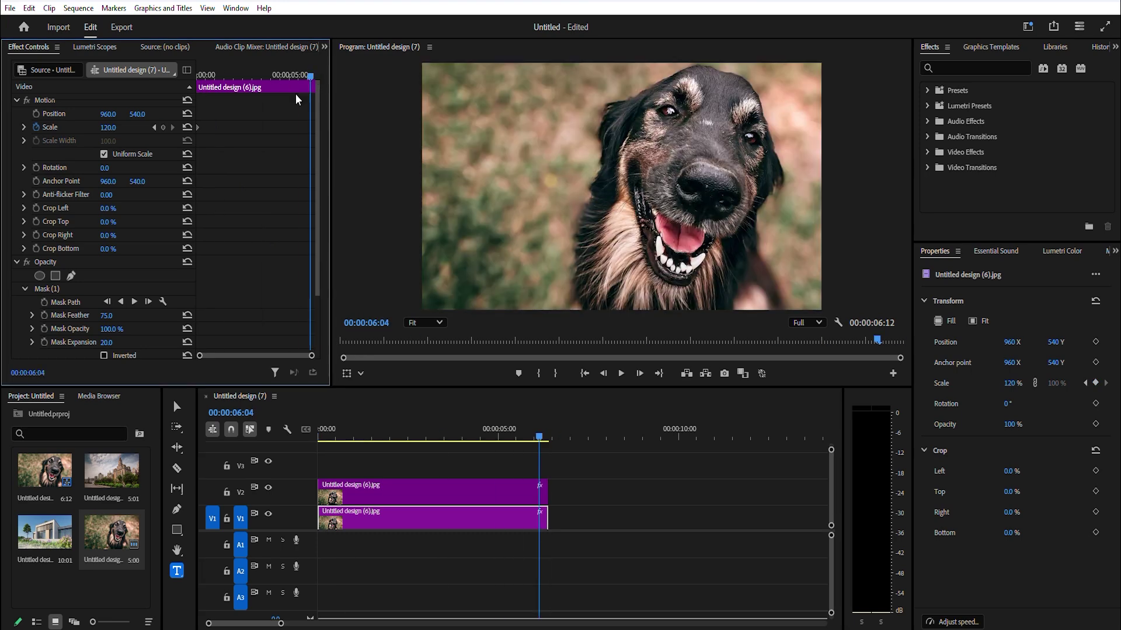
click(116, 126)
text(100)
key(Return)
click(358, 440)
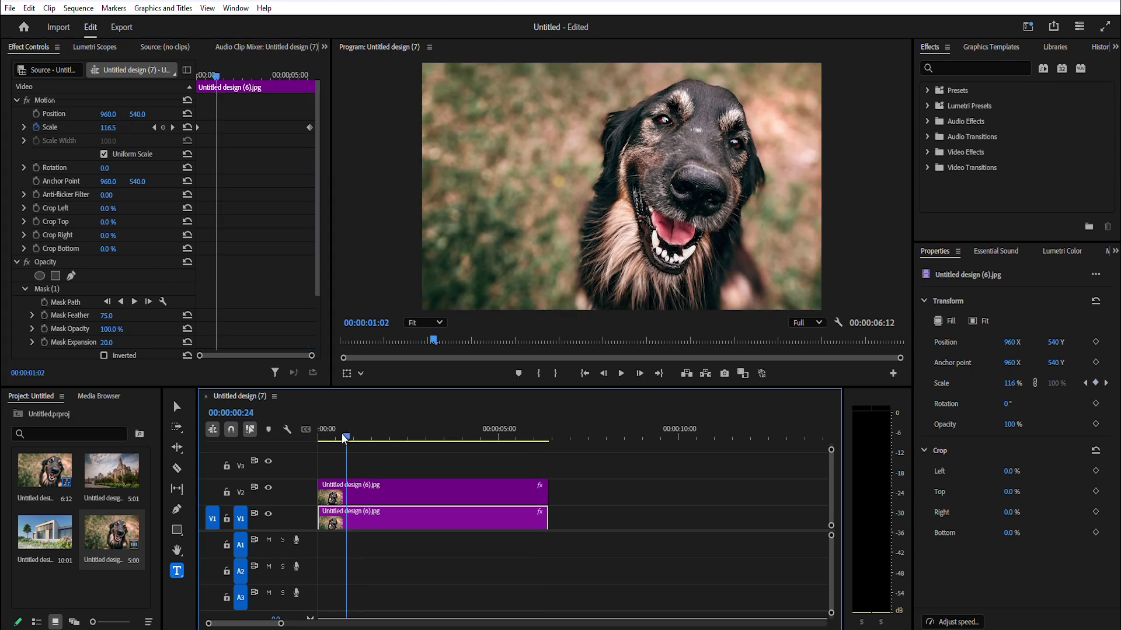